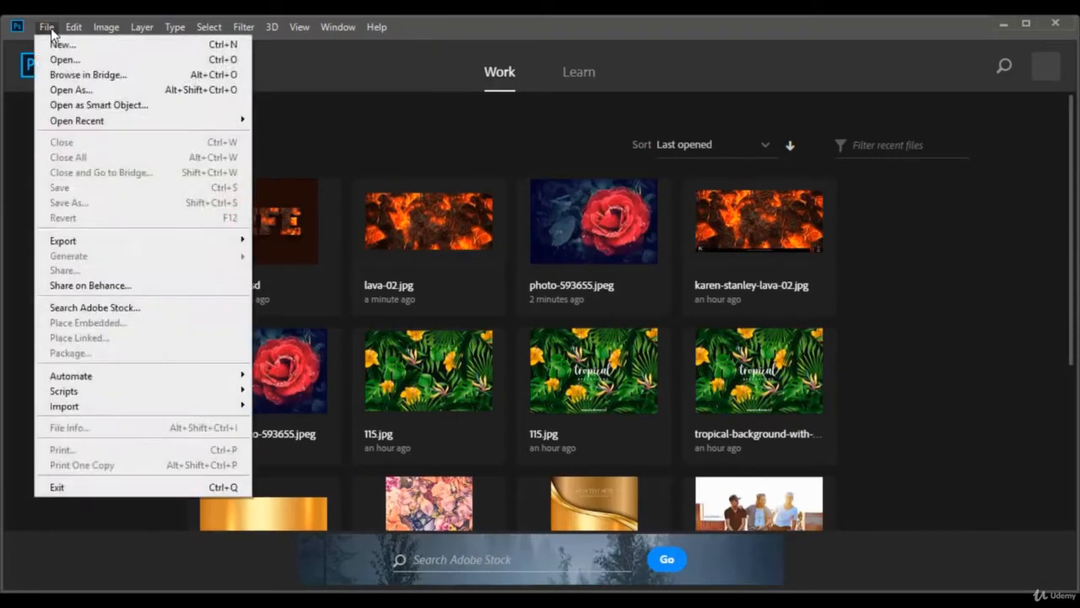
- Create a new 1000 x 800 pixel document at 72 ppi with a white background
{"action": "left_click", "coordinate": [46, 27]}
{"action": "left_click", "coordinate": [46, 27]}
{"action": "left_click", "coordinate": [52, 40]}
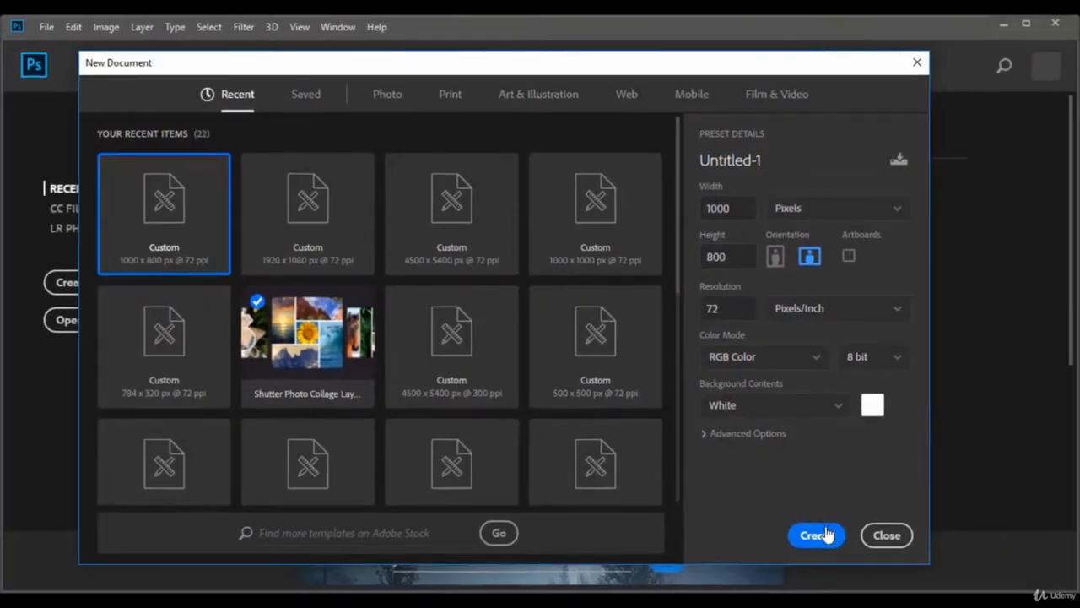
{"action": "left_click", "coordinate": [816, 535]}
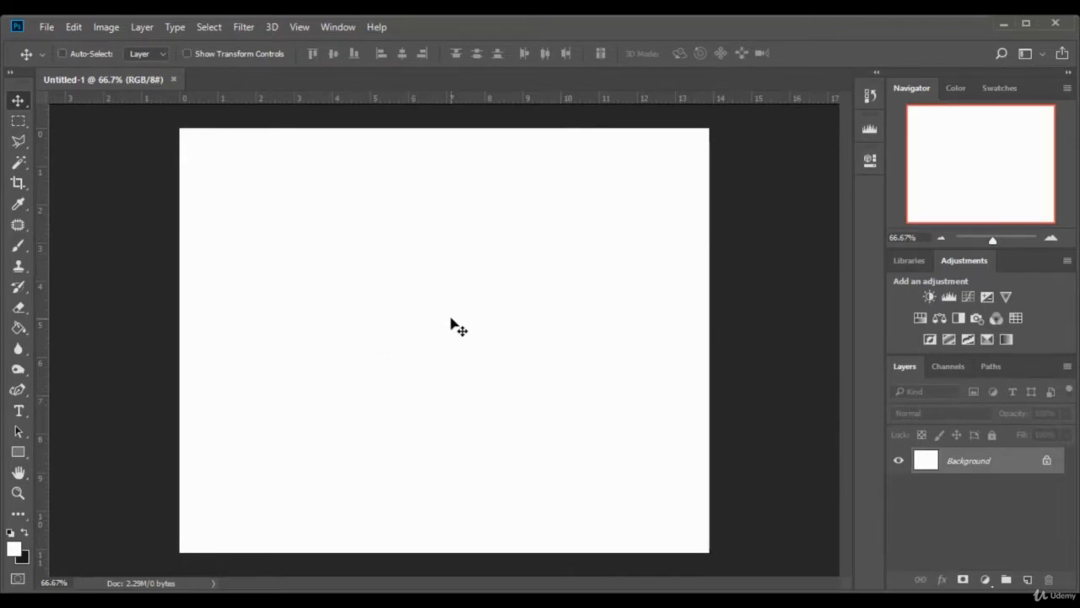
- Set the foreground color to near-black 0d0d0c
{"action": "left_click", "coordinate": [15, 550]}
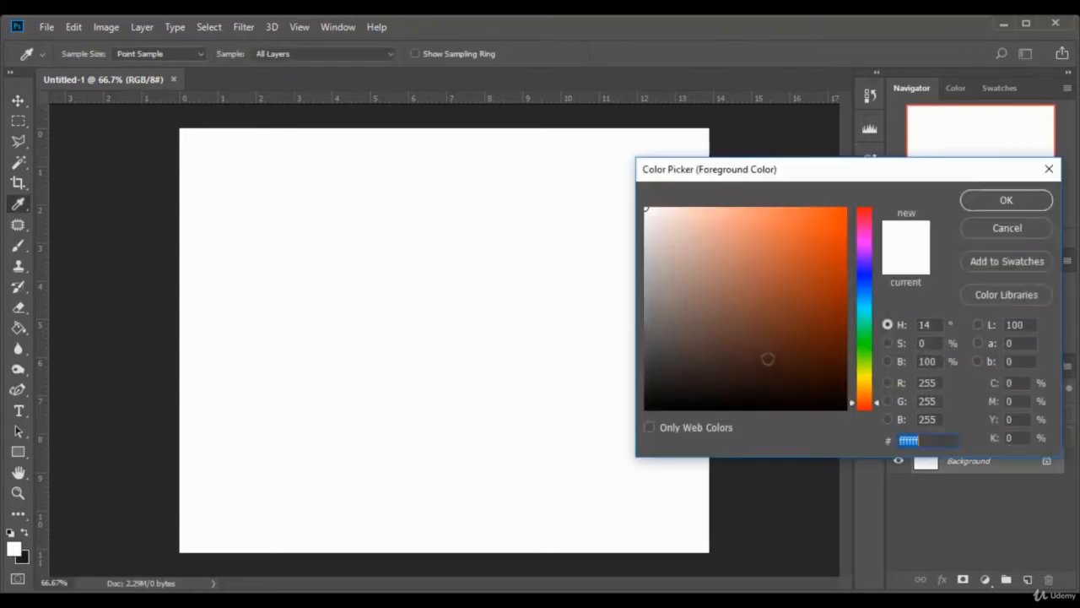
{"action": "left_click", "coordinate": [651, 399]}
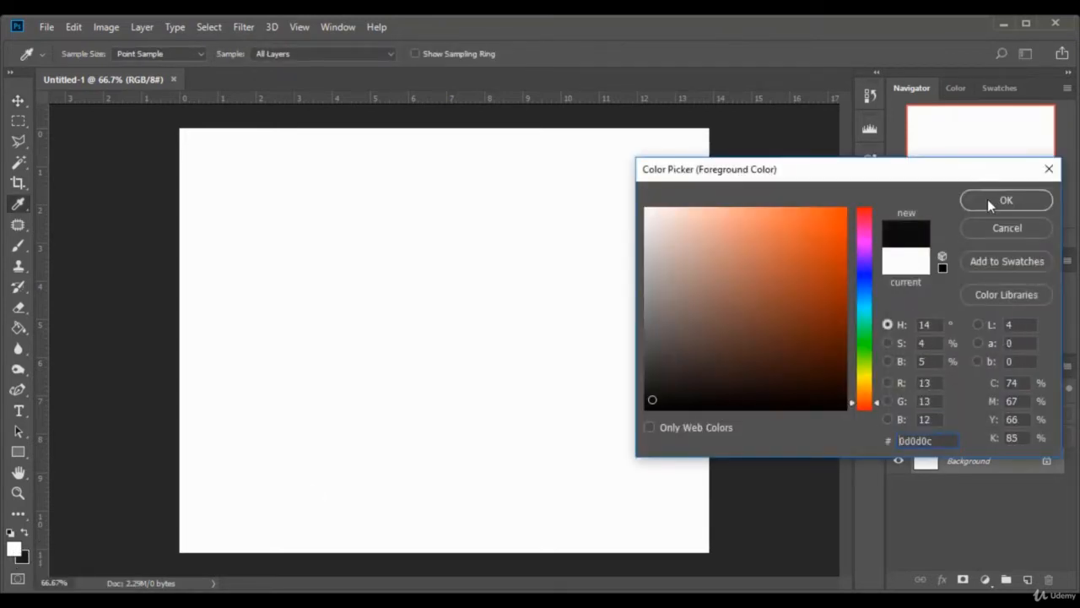
{"action": "left_click", "coordinate": [987, 199]}
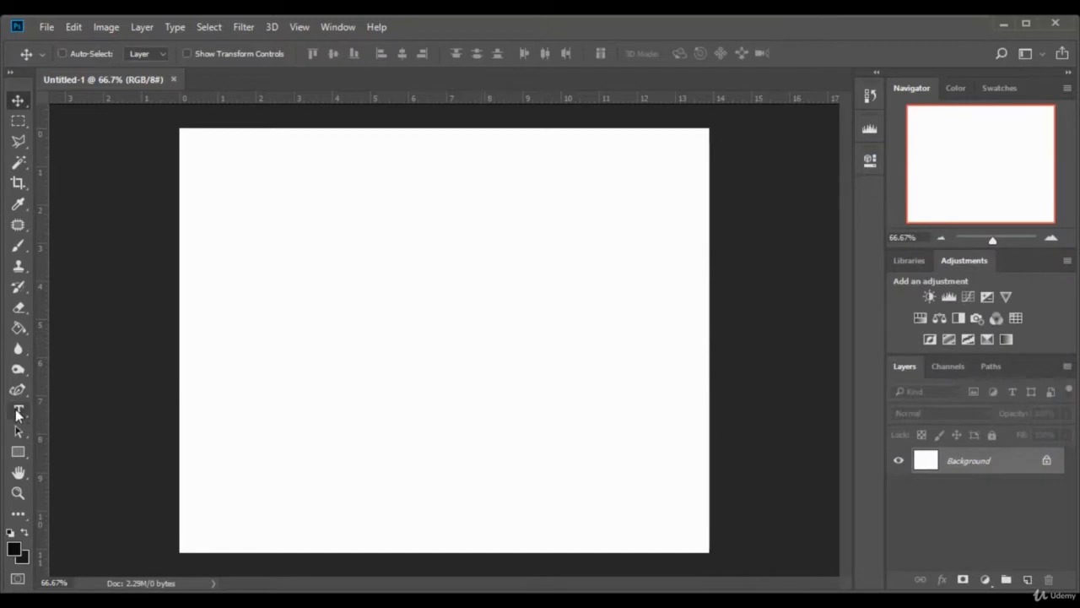
- Add the text LOVE in the Freshman font at 300 pt and move it to the middle of the canvas
{"action": "left_click", "coordinate": [18, 412]}
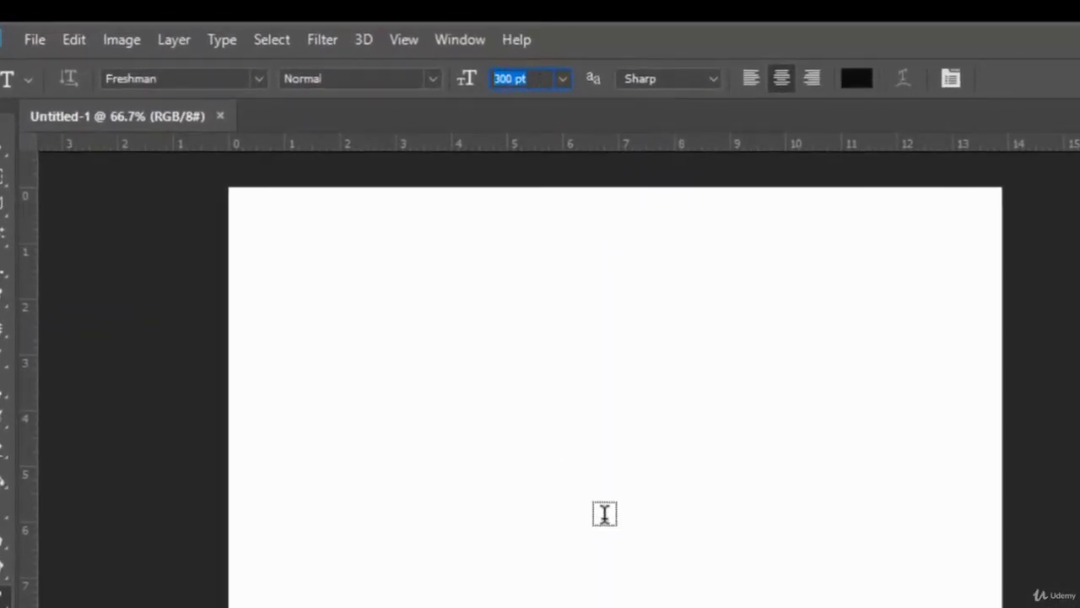
{"action": "left_click", "coordinate": [158, 78]}
{"action": "left_click", "coordinate": [121, 78]}
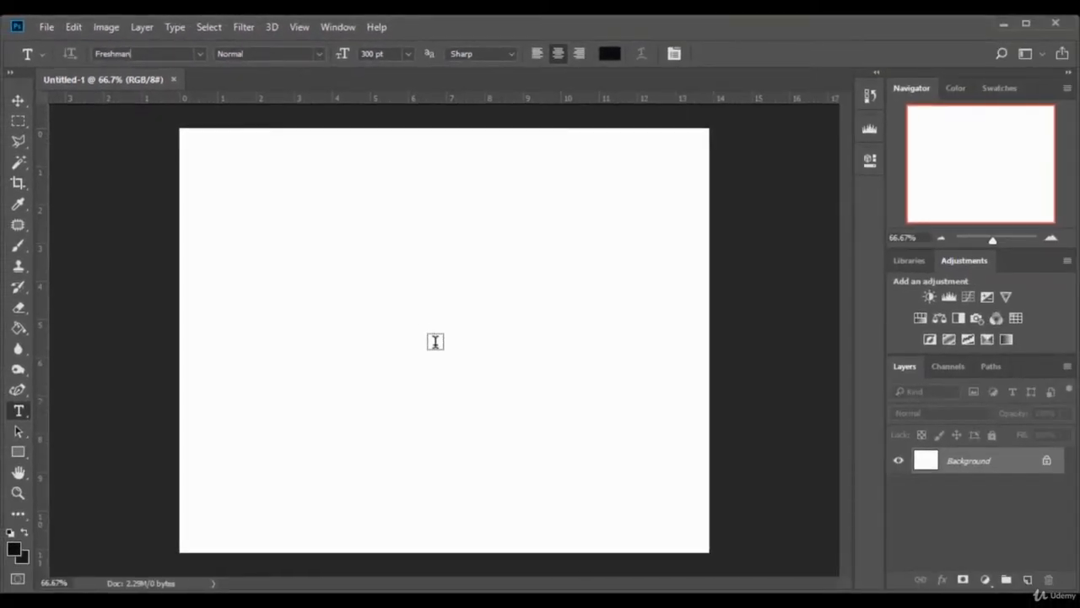
{"action": "left_click", "coordinate": [435, 344]}
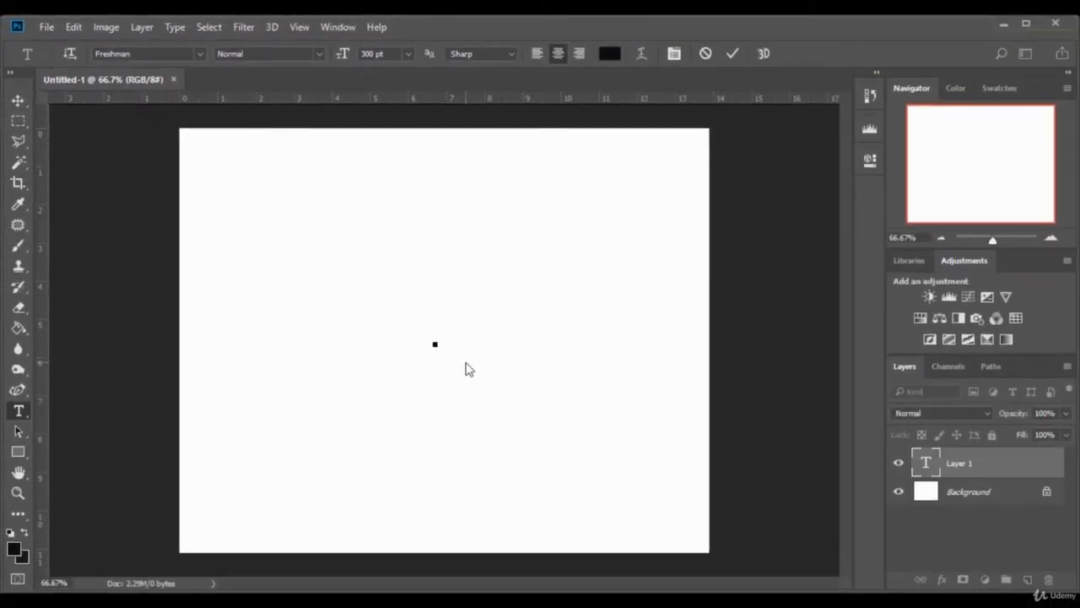
{"action": "type", "text": "LOVE"}
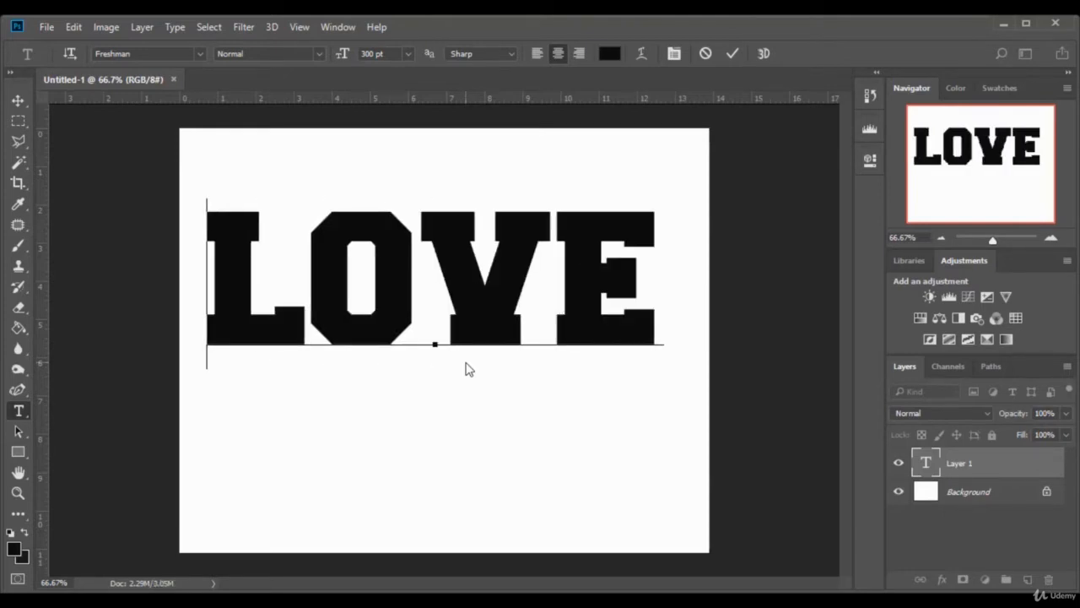
{"action": "left_click", "coordinate": [17, 100]}
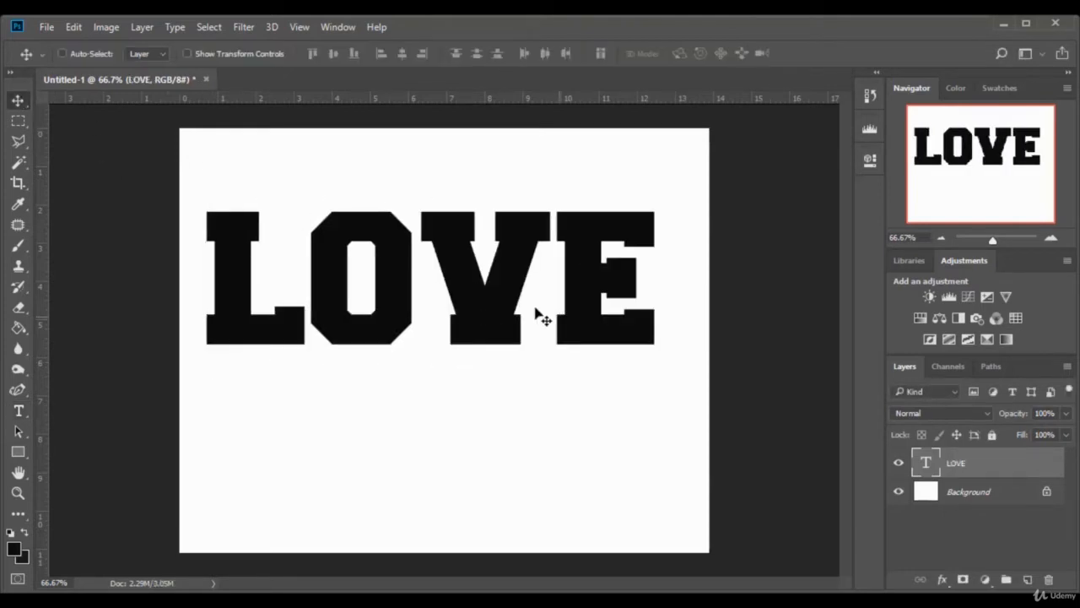
{"action": "left_click_drag", "start_coordinate": [498, 283], "coordinate": [509, 349]}
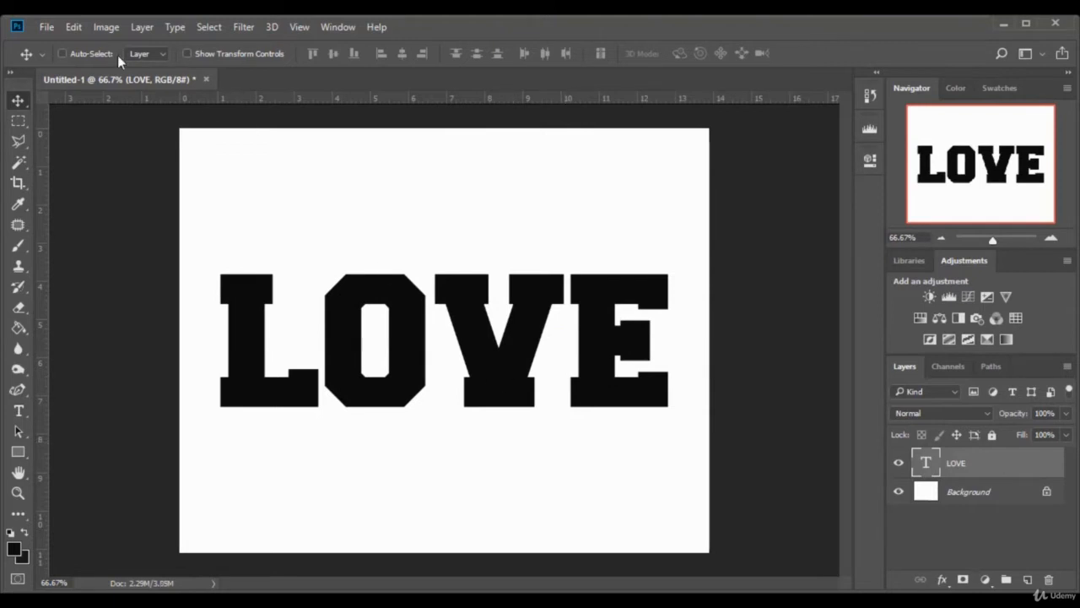
- Open the image photo-593655 from the text folder
{"action": "left_click", "coordinate": [46, 28]}
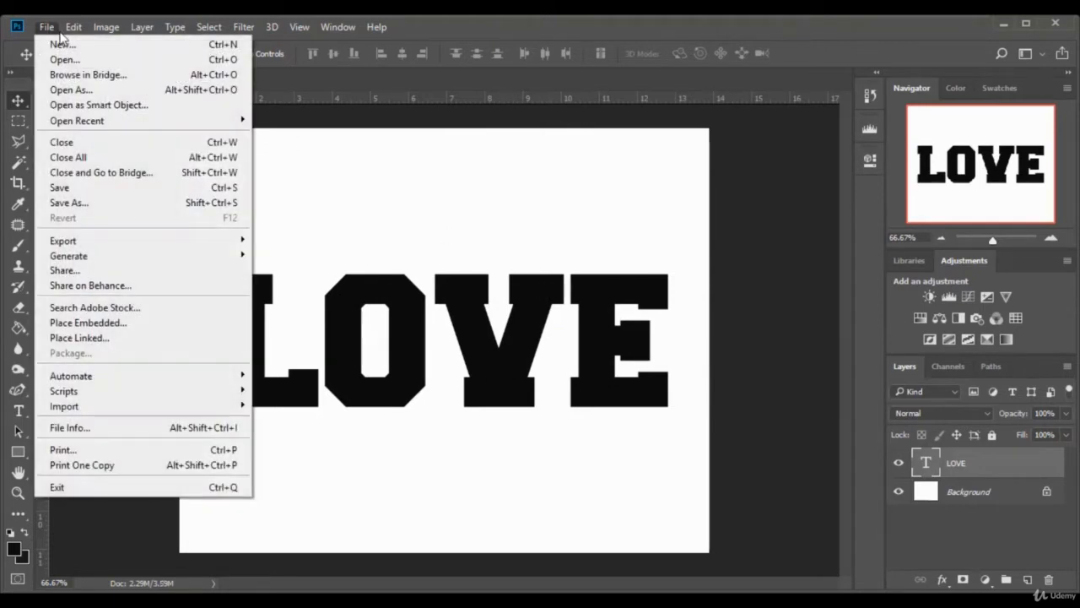
{"action": "left_click", "coordinate": [59, 60]}
{"action": "left_click", "coordinate": [628, 165]}
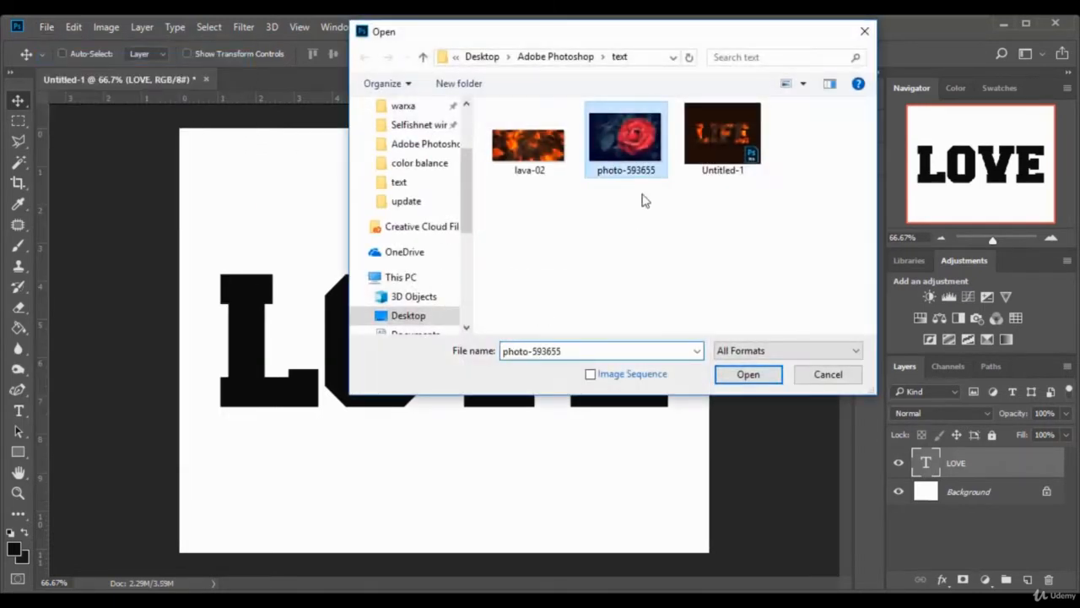
{"action": "left_click", "coordinate": [748, 374]}
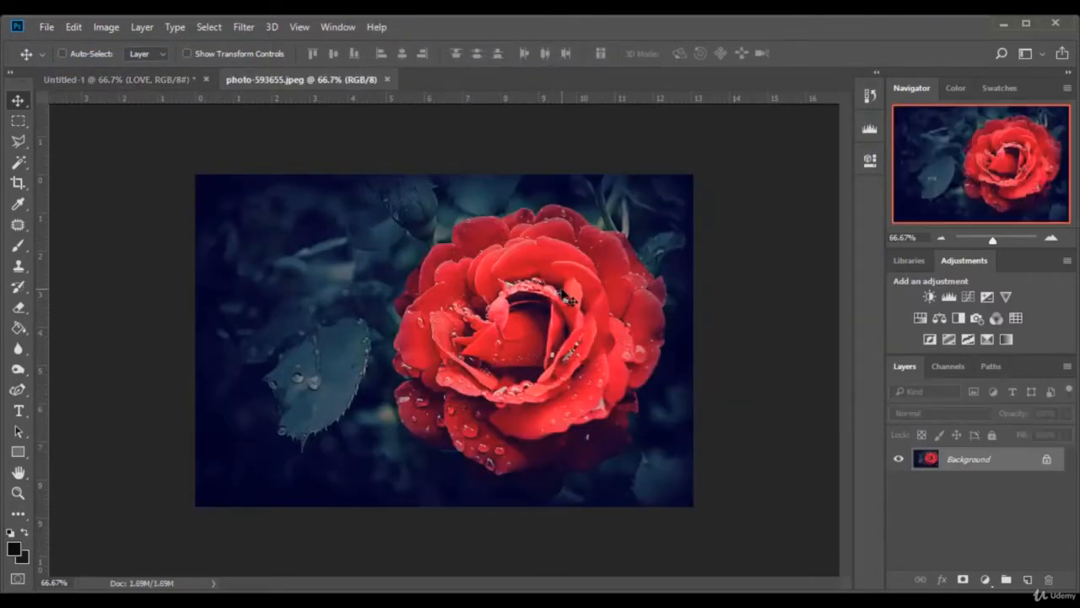
- Unlock the rose photo's background layer and move the photo into the LOVE document, positioned over the text
{"action": "left_click", "coordinate": [1046, 461]}
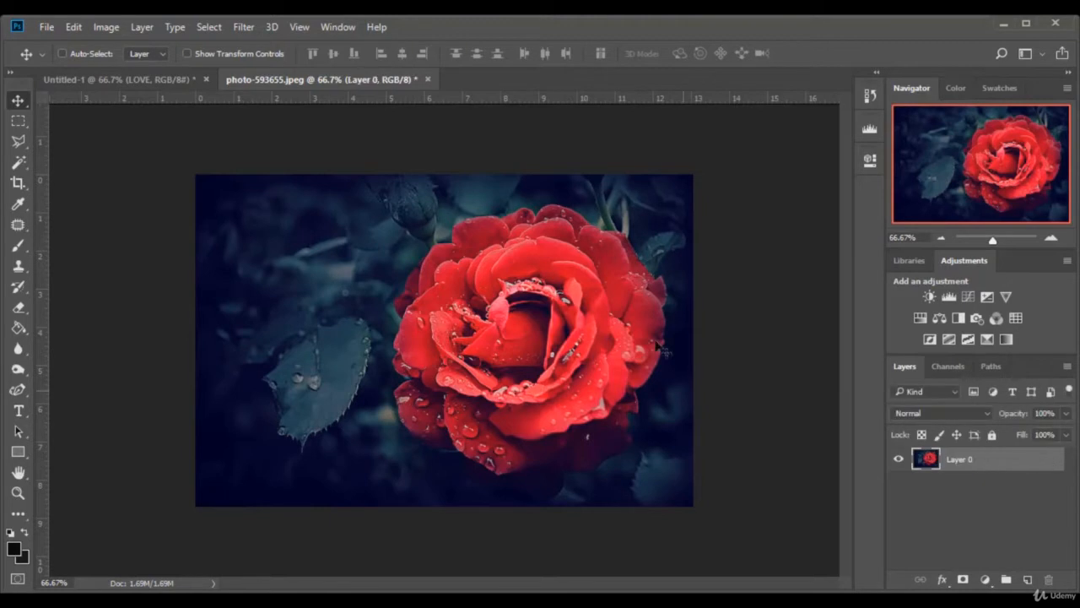
{"action": "left_click_drag", "start_coordinate": [313, 240], "coordinate": [376, 310]}
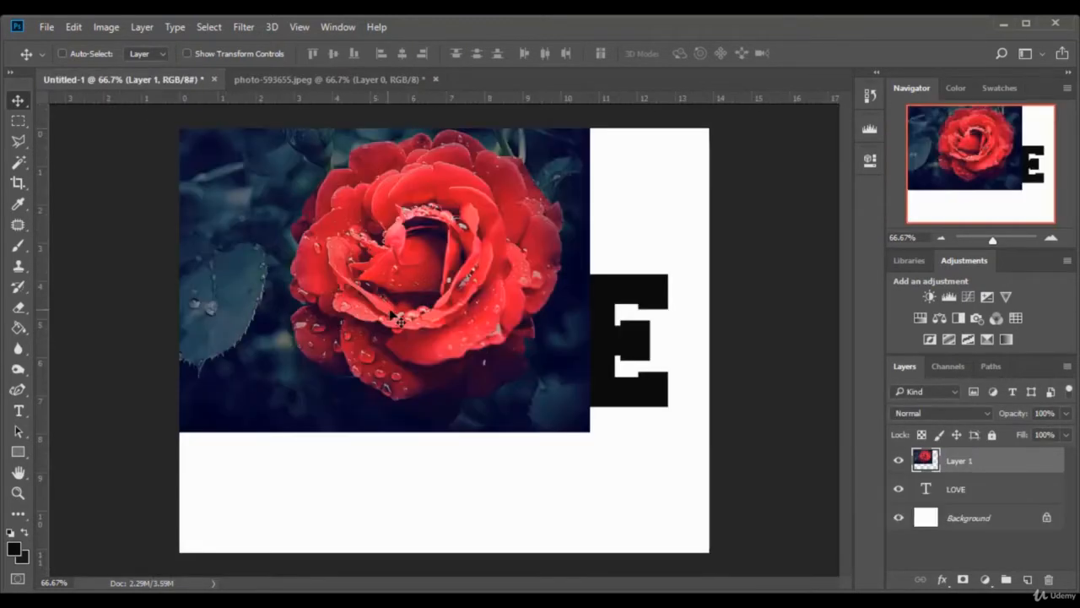
{"action": "left_click_drag", "start_coordinate": [405, 210], "coordinate": [507, 262]}
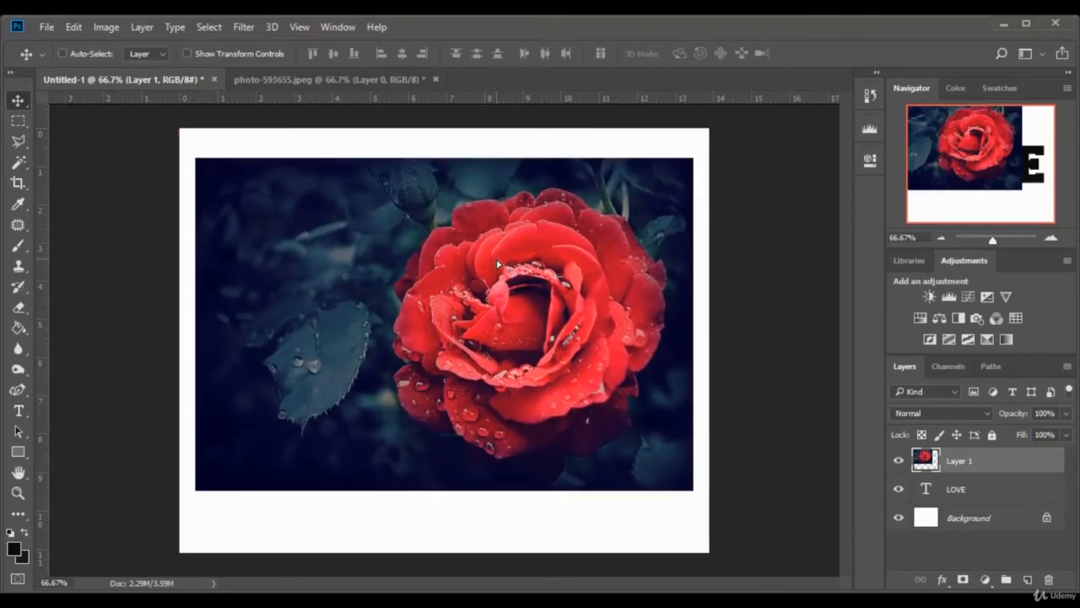
- Clip the rose photo layer to the LOVE text with a clipping mask and slightly adjust the photo's position within the letters
{"action": "right_click", "coordinate": [1009, 466]}
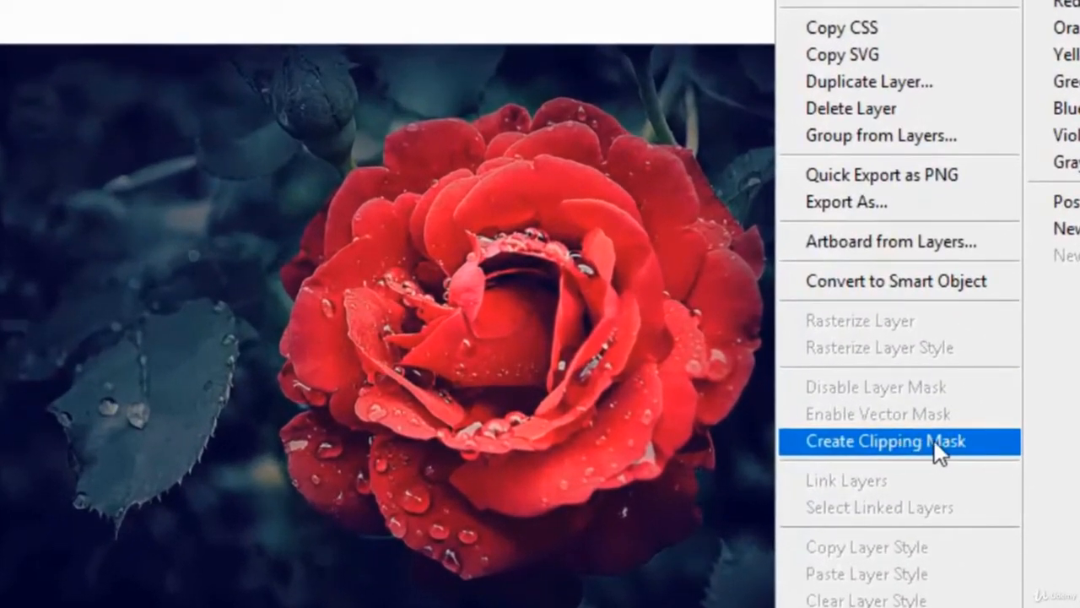
{"action": "left_click", "coordinate": [933, 441]}
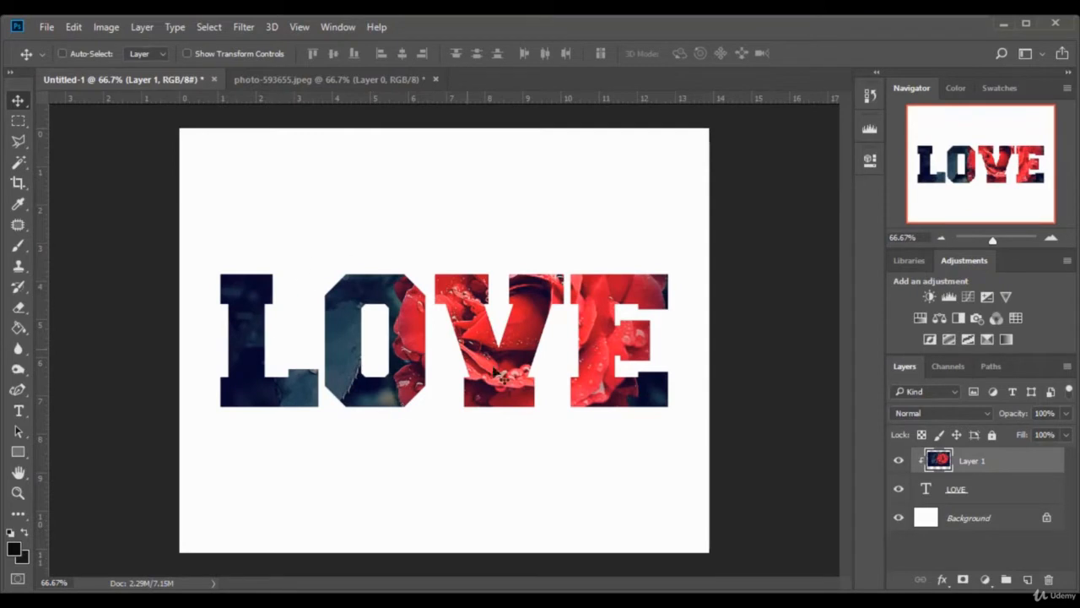
{"action": "mouse_move", "coordinate": [523, 354]}
{"action": "left_mouse_down"}
{"action": "mouse_move", "coordinate": [520, 297]}
{"action": "mouse_move", "coordinate": [525, 373]}
{"action": "mouse_move", "coordinate": [524, 334]}
{"action": "mouse_move", "coordinate": [523, 355]}
{"action": "left_mouse_up"}
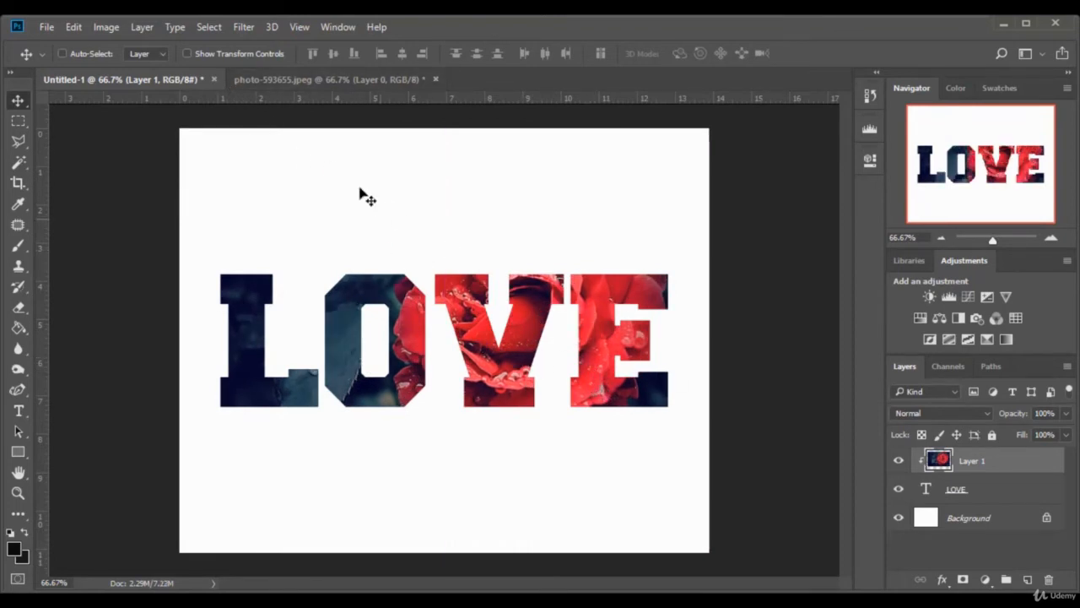
- Close the LOVE document and the rose photo without saving either one
{"action": "left_click", "coordinate": [214, 79]}
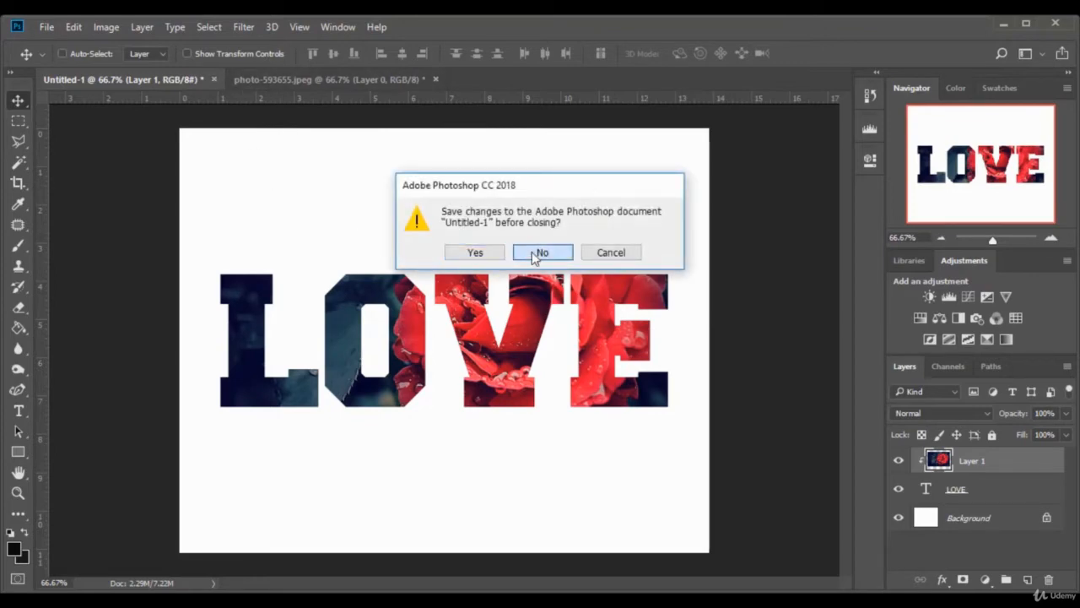
{"action": "left_click", "coordinate": [538, 252]}
{"action": "left_click", "coordinate": [244, 79]}
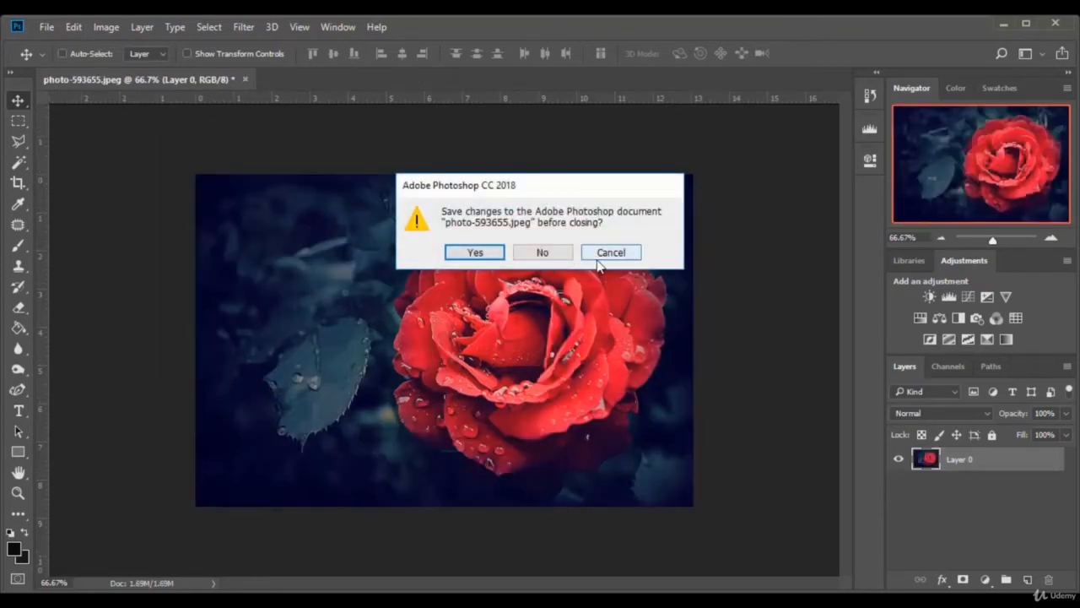
{"action": "left_click", "coordinate": [538, 252]}
- Create another new document from the recent 1000 x 800 px at 72 ppi preset
{"action": "left_click", "coordinate": [47, 27]}
{"action": "left_click", "coordinate": [72, 44]}
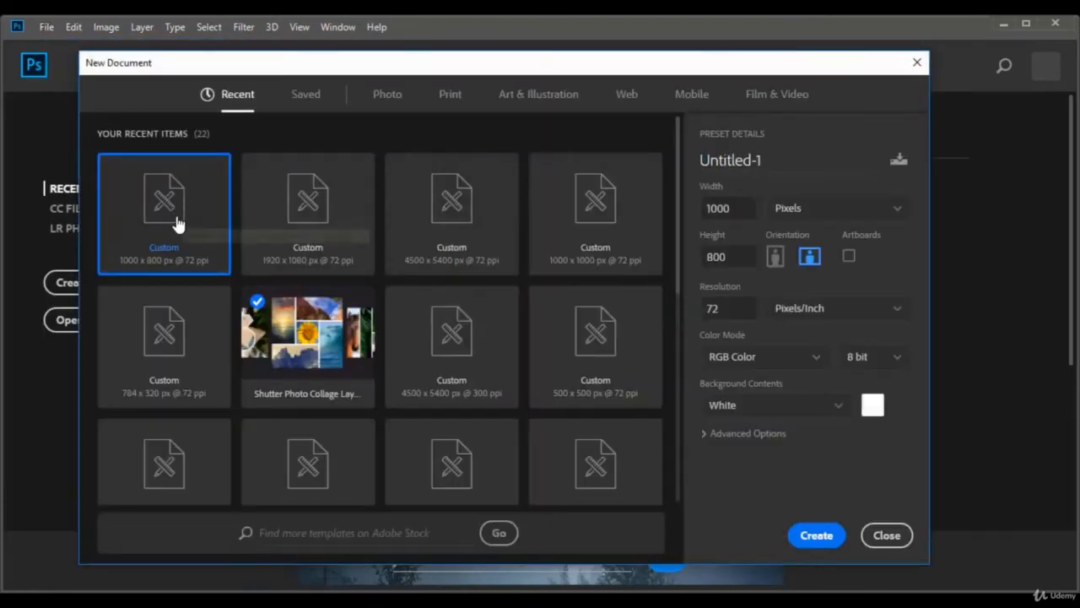
{"action": "double_click", "coordinate": [168, 210]}
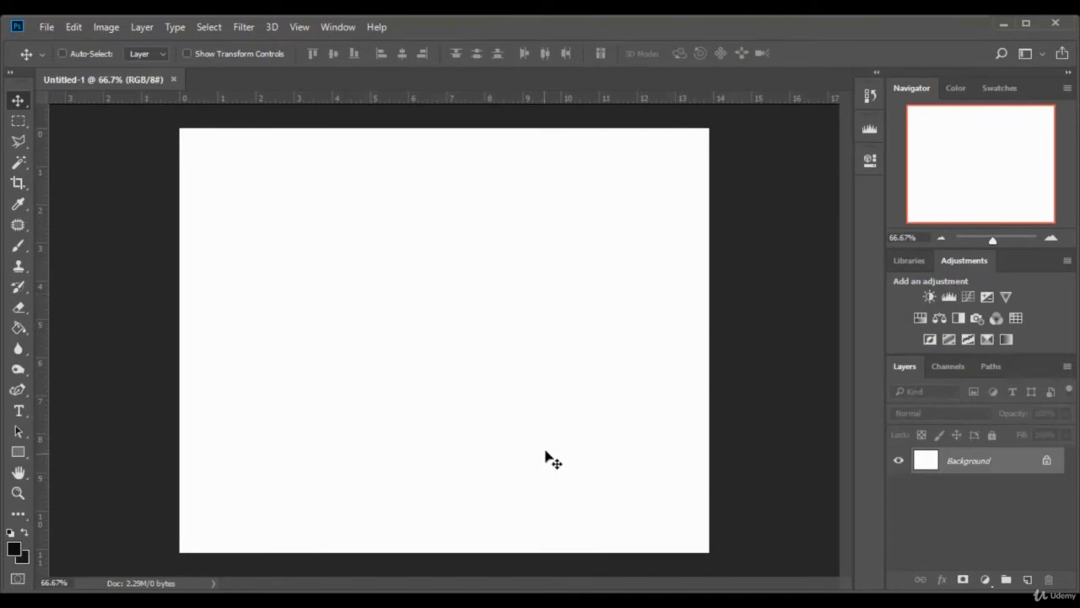
- Set the foreground color to dark brown 200e08 and fill the background layer with it using the Paint Bucket
{"action": "left_click", "coordinate": [14, 548]}
{"action": "left_click", "coordinate": [794, 389]}
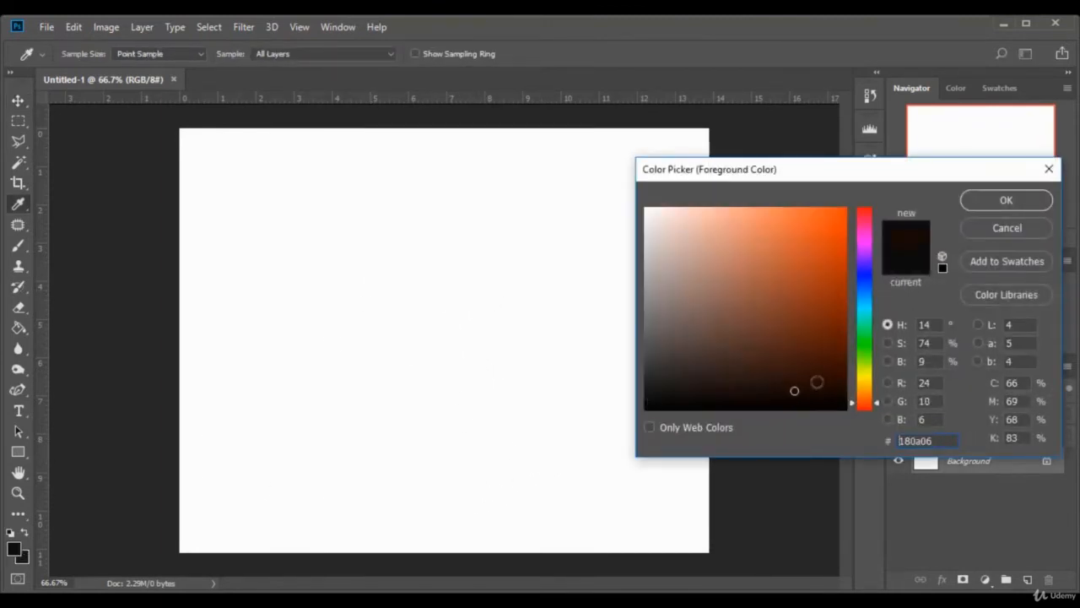
{"action": "left_click", "coordinate": [796, 384]}
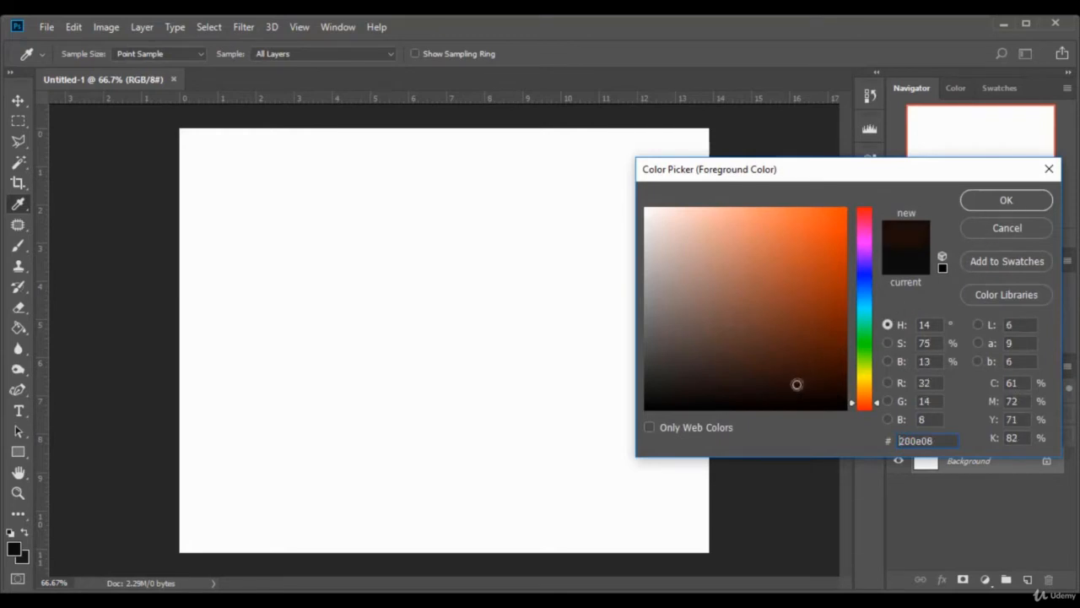
{"action": "left_click", "coordinate": [1028, 201]}
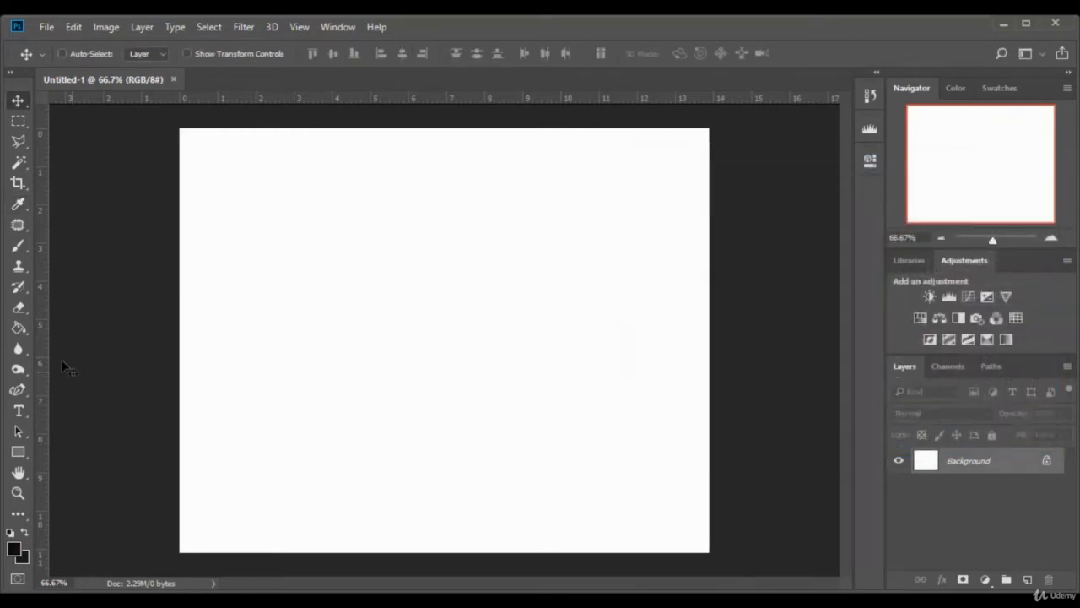
{"action": "left_click", "coordinate": [18, 329]}
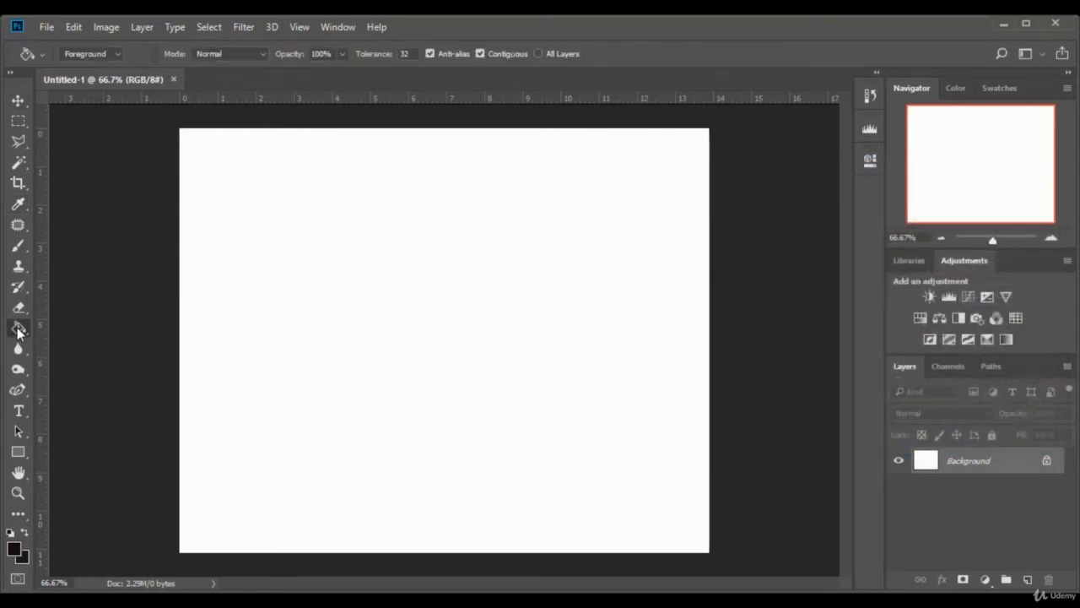
{"action": "left_click", "coordinate": [447, 355]}
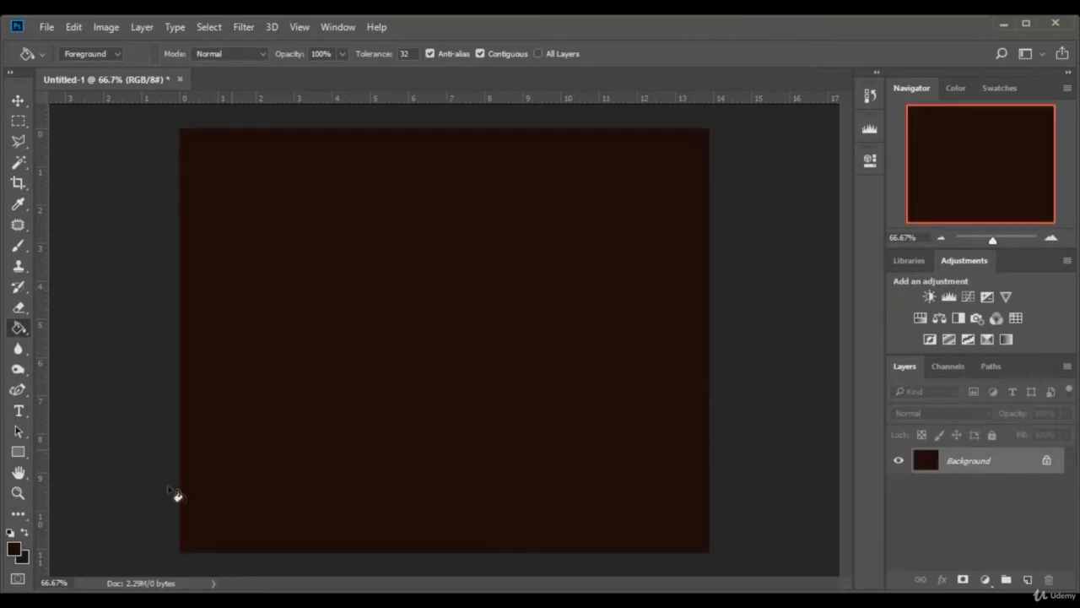
- Set the foreground color to white (ffffff)
{"action": "left_click", "coordinate": [19, 547]}
{"action": "left_click_drag", "start_coordinate": [690, 234], "coordinate": [609, 175]}
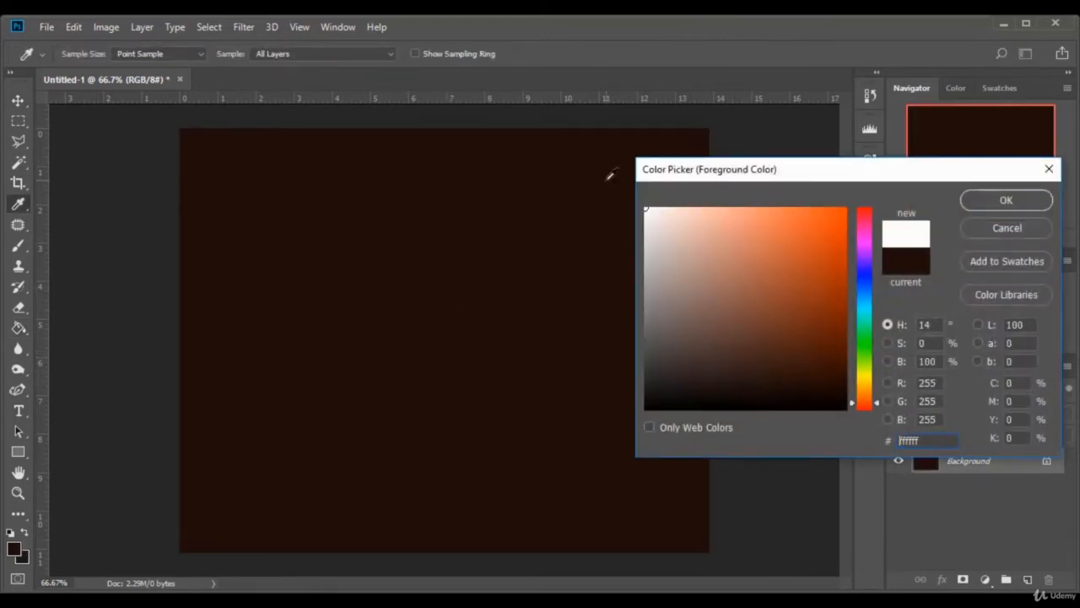
{"action": "left_click", "coordinate": [1002, 201]}
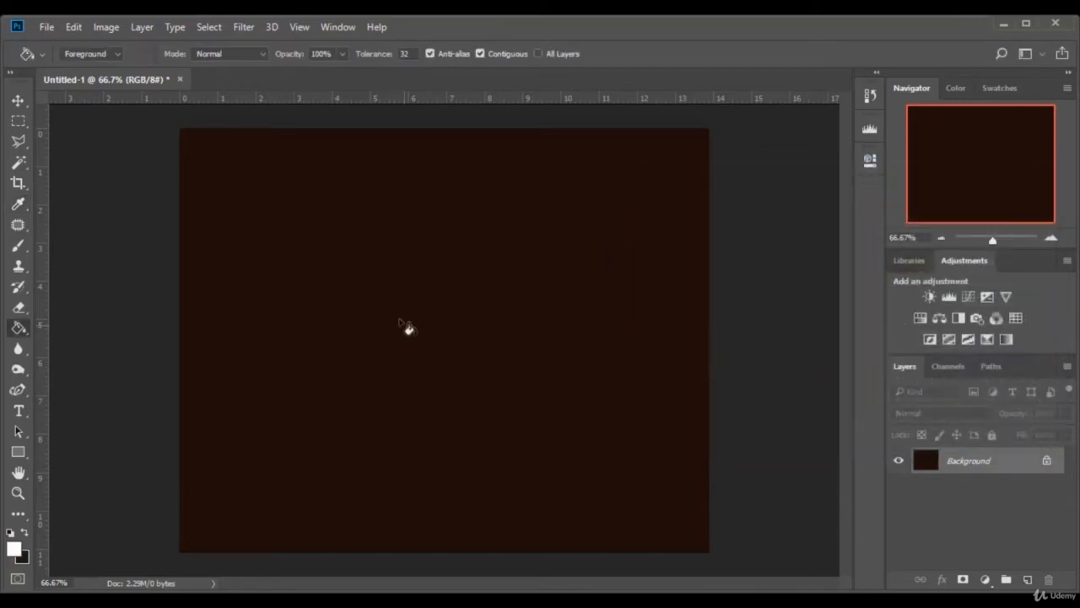
- Add the text LIFE in white Freshman at 300 pt on the dark brown canvas
{"action": "left_click", "coordinate": [20, 411]}
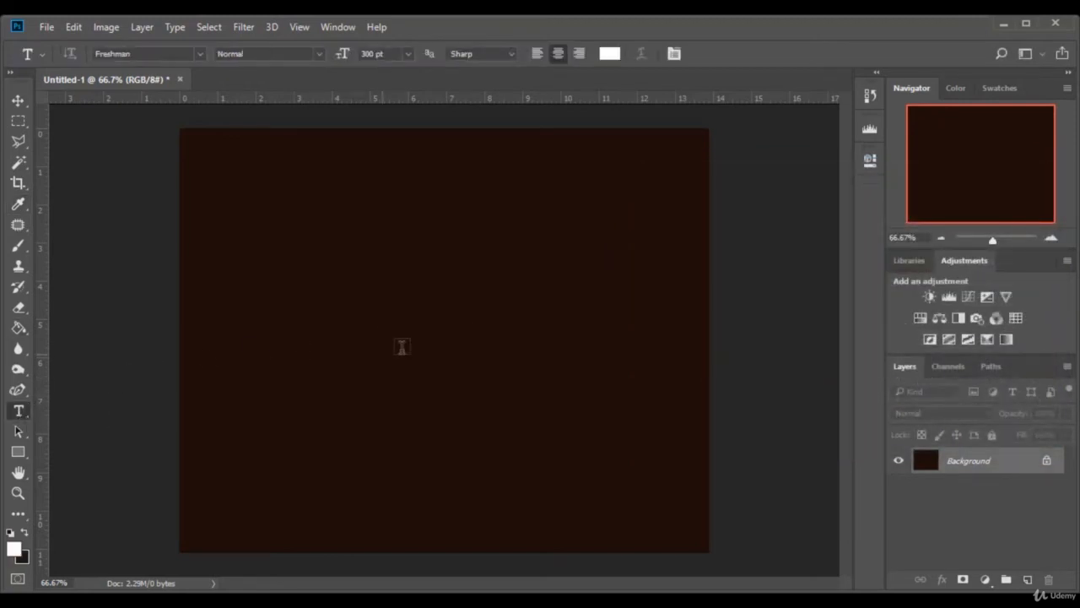
{"action": "left_click", "coordinate": [430, 329]}
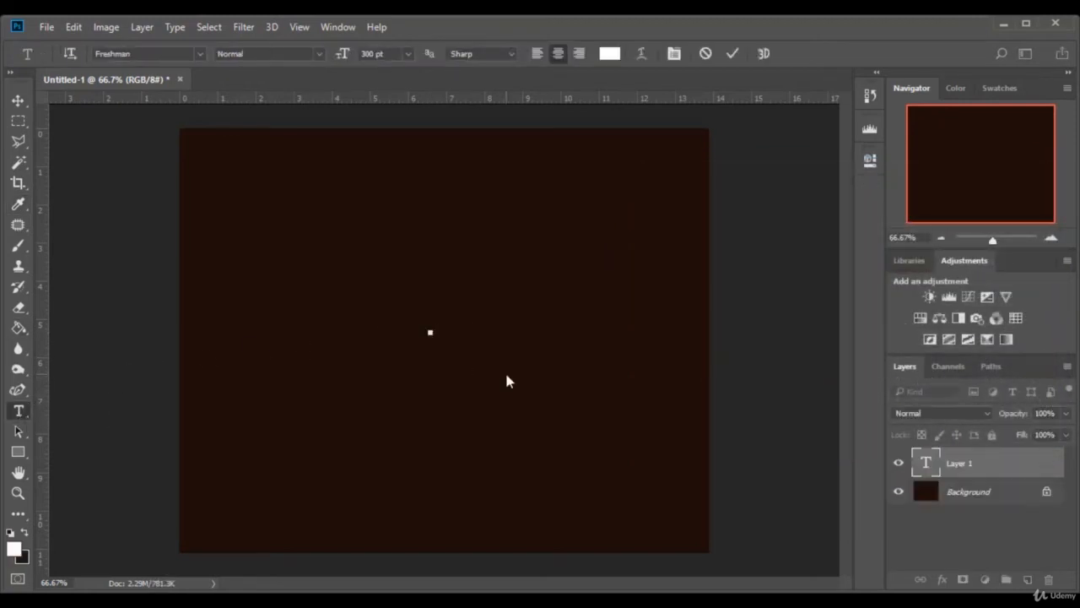
{"action": "type", "text": "LIFE"}
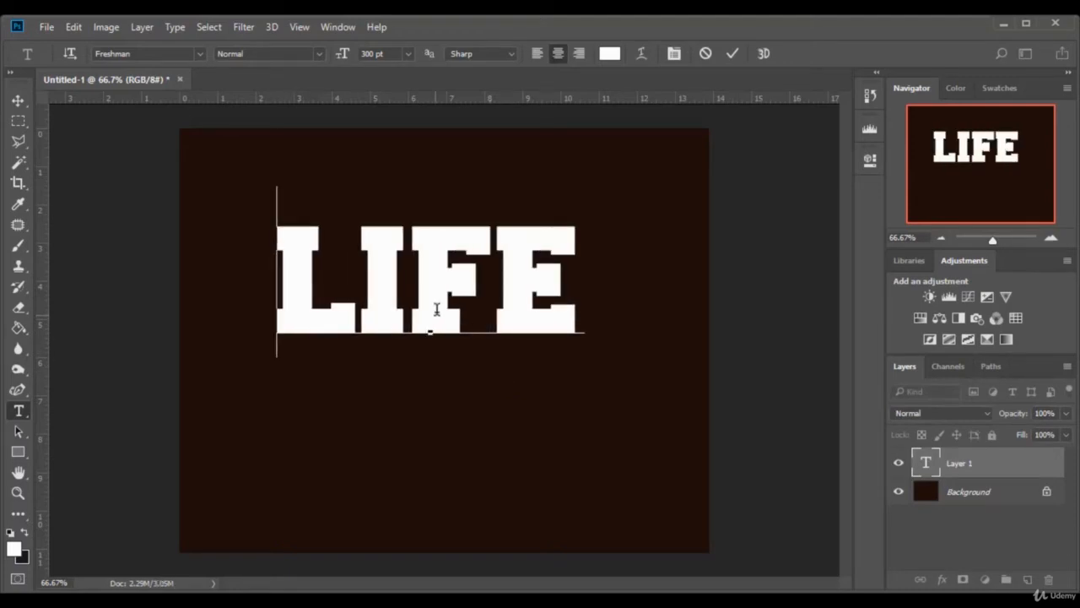
{"action": "left_click", "coordinate": [17, 101]}
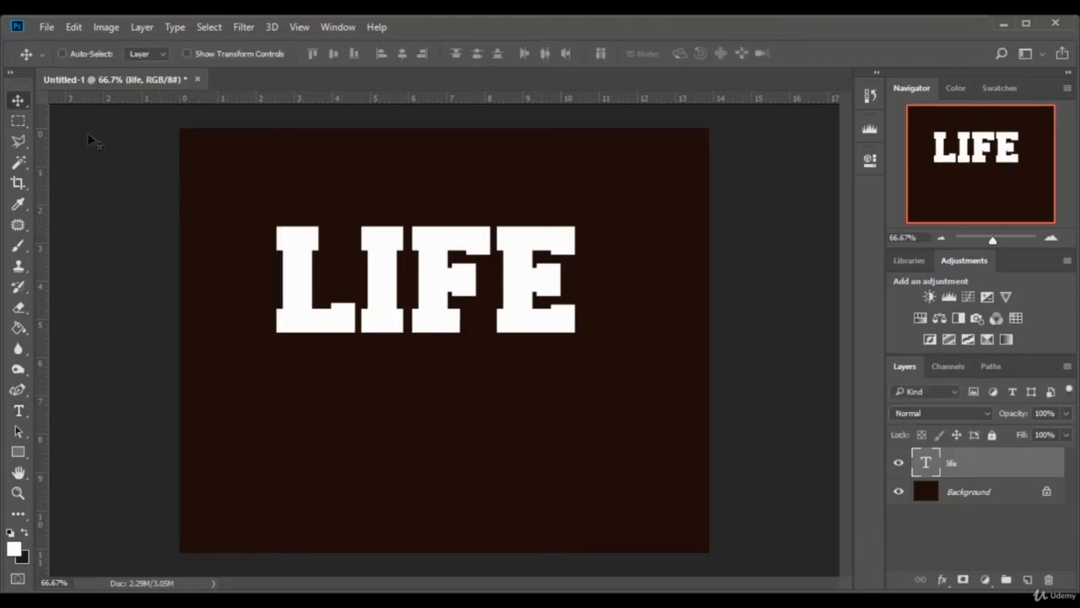
- Move the LIFE text down to the middle of the canvas and open the lava-02 image
{"action": "left_click_drag", "start_coordinate": [447, 246], "coordinate": [456, 305]}
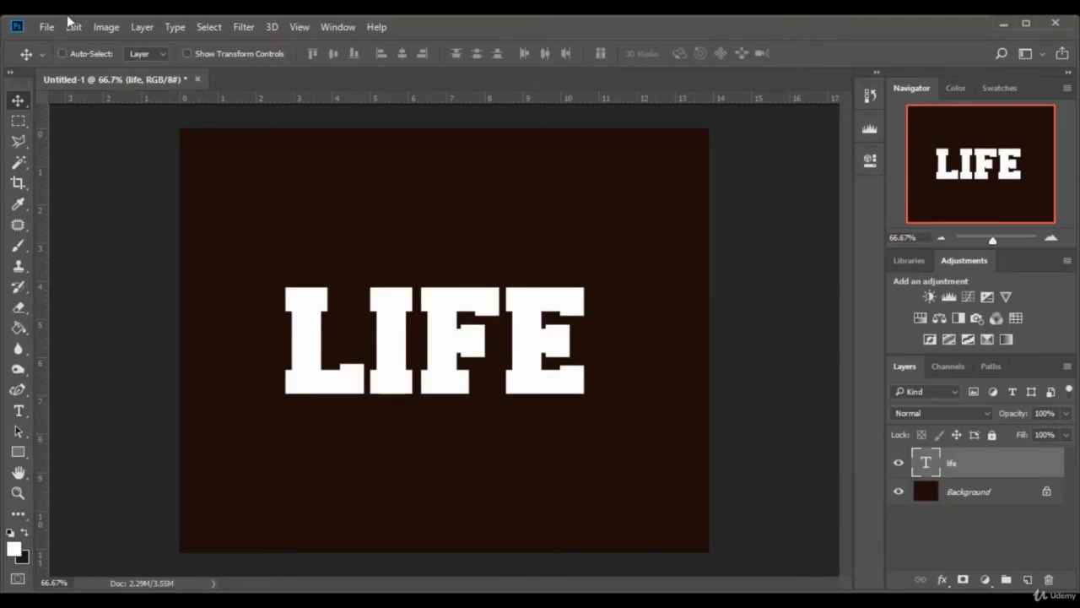
{"action": "left_click", "coordinate": [47, 27]}
{"action": "left_click", "coordinate": [92, 59]}
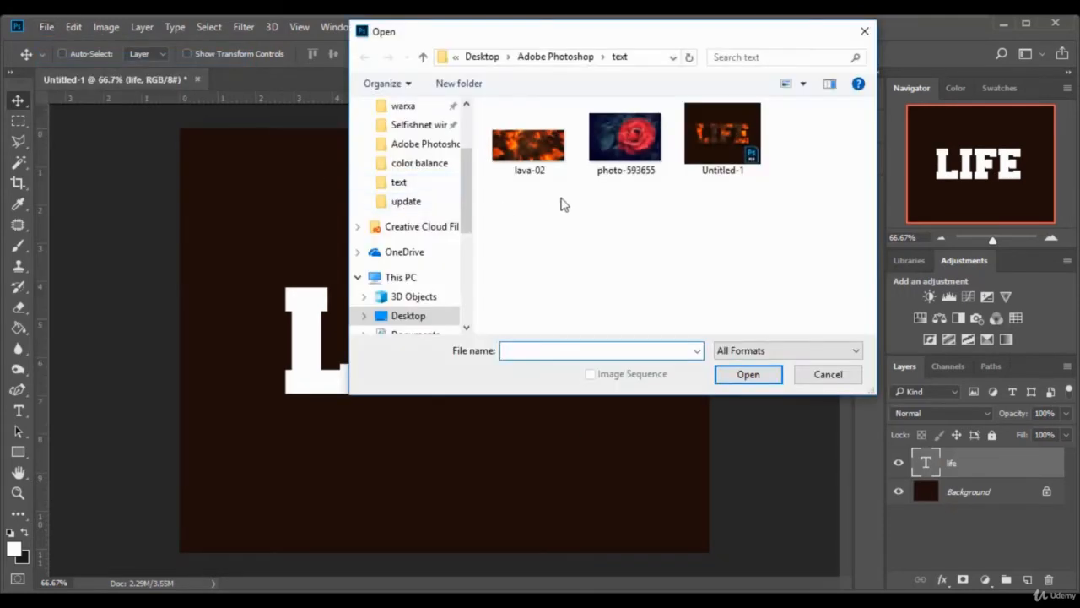
{"action": "left_click", "coordinate": [540, 156]}
{"action": "left_click", "coordinate": [750, 374]}
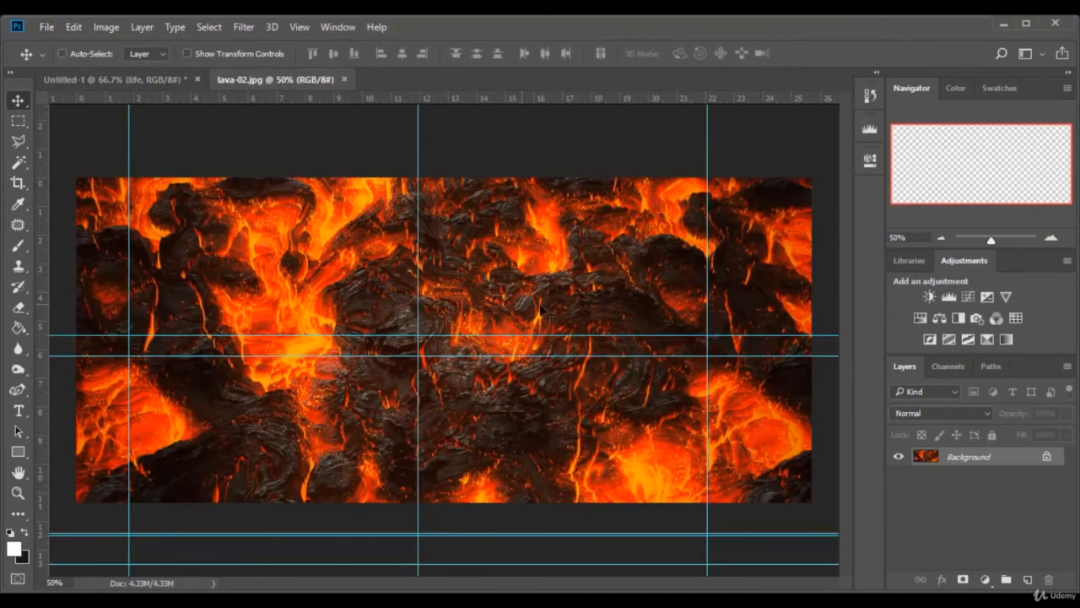
- Unlock the lava background layer, copy it above the text in the LIFE document and clip it to the text
{"action": "left_click", "coordinate": [1047, 457]}
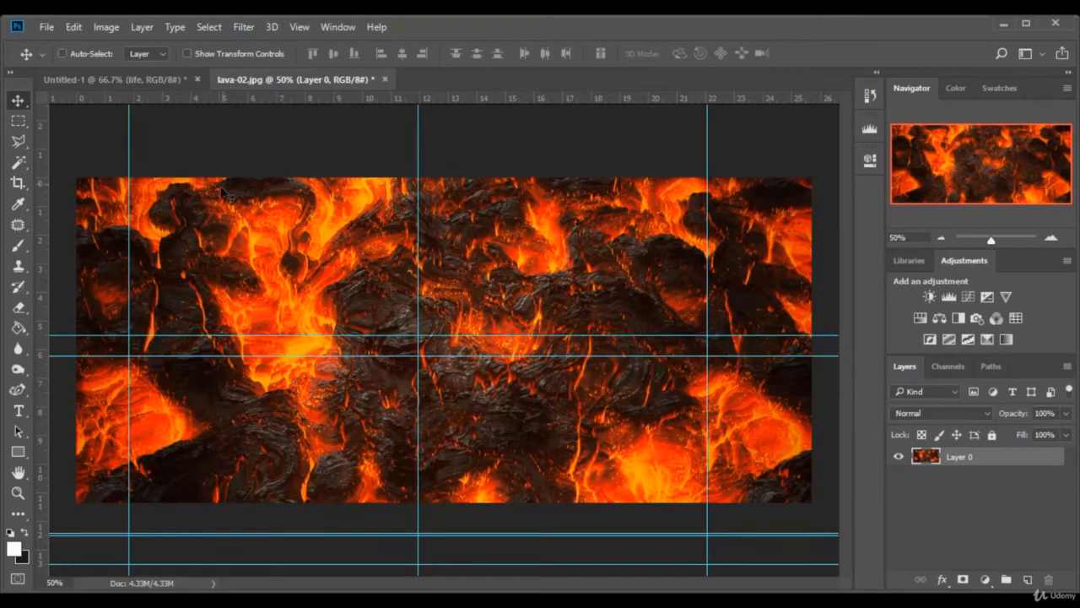
{"action": "left_click_drag", "start_coordinate": [211, 219], "coordinate": [483, 373]}
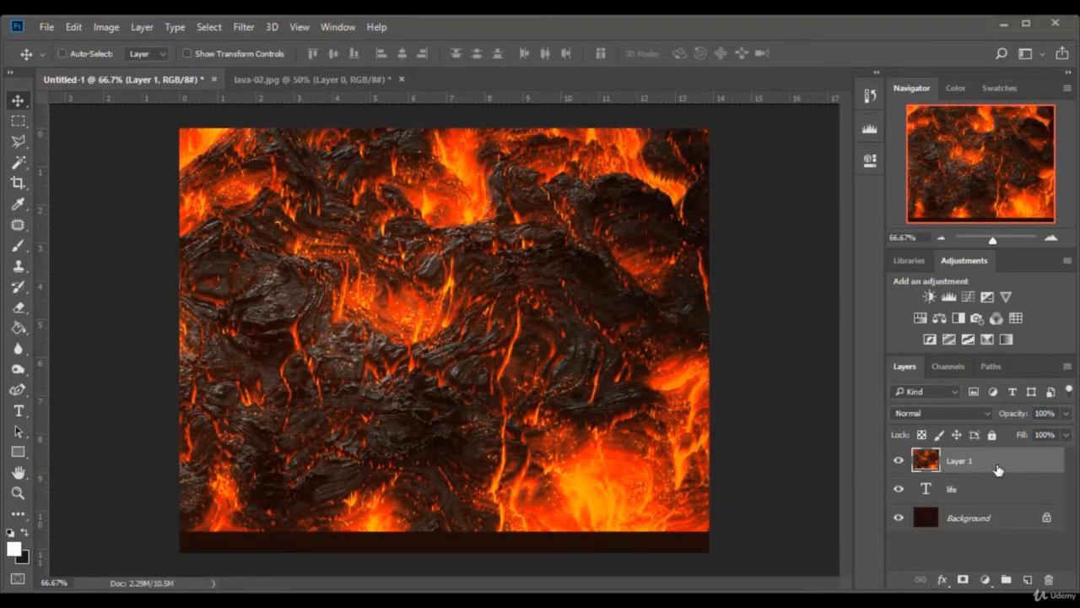
{"action": "right_click", "coordinate": [997, 469]}
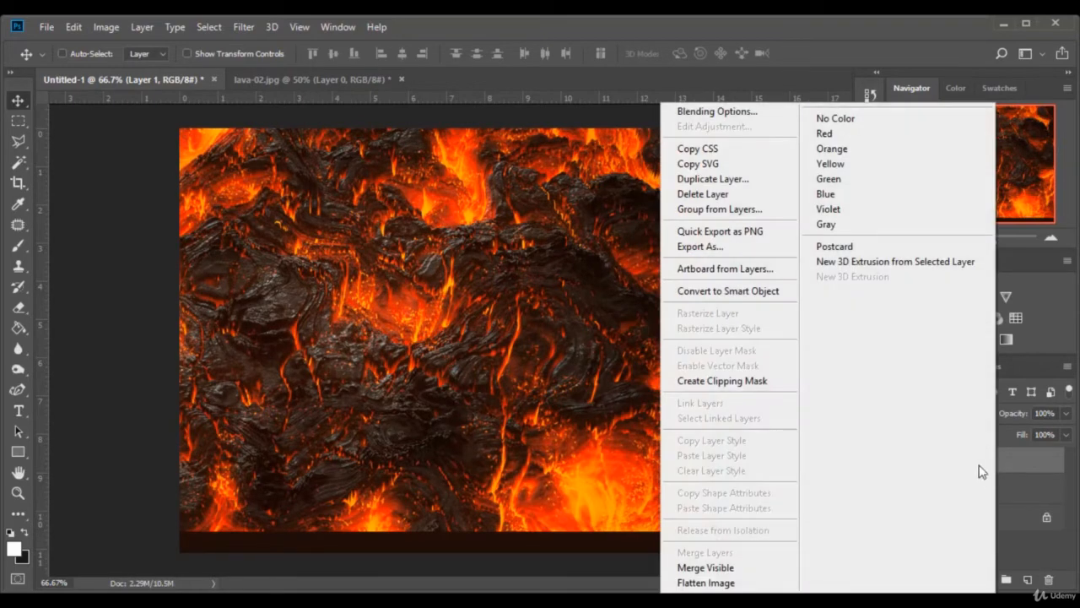
{"action": "left_click", "coordinate": [757, 386]}
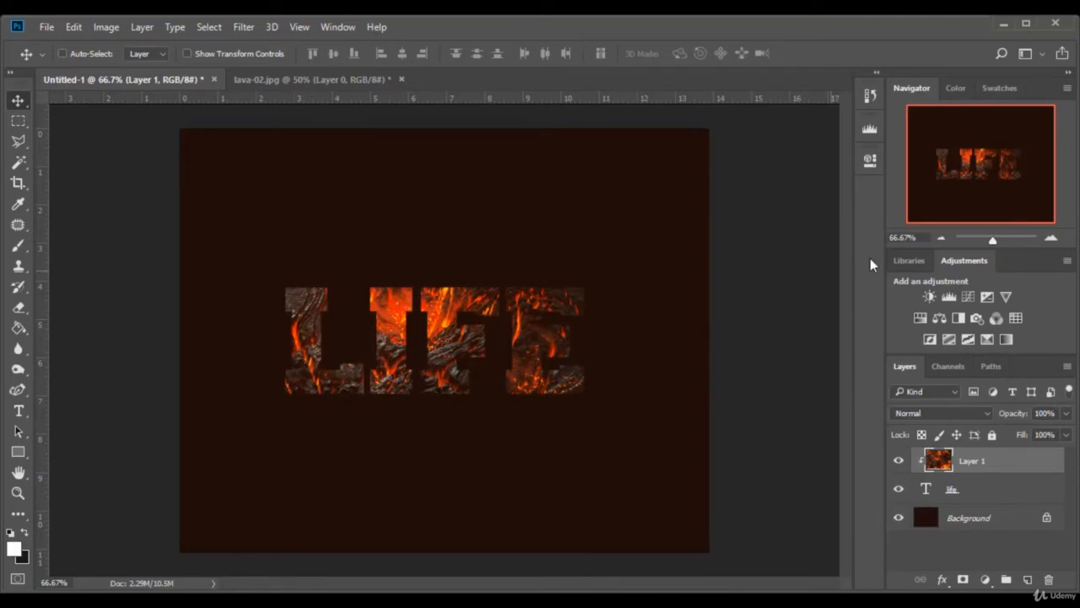
- Scale the clipped lava layer to about 37.5% width and 32.6% height, positioned over the LIFE letters at X 434, Y 413.5 px
{"action": "left_click", "coordinate": [996, 242]}
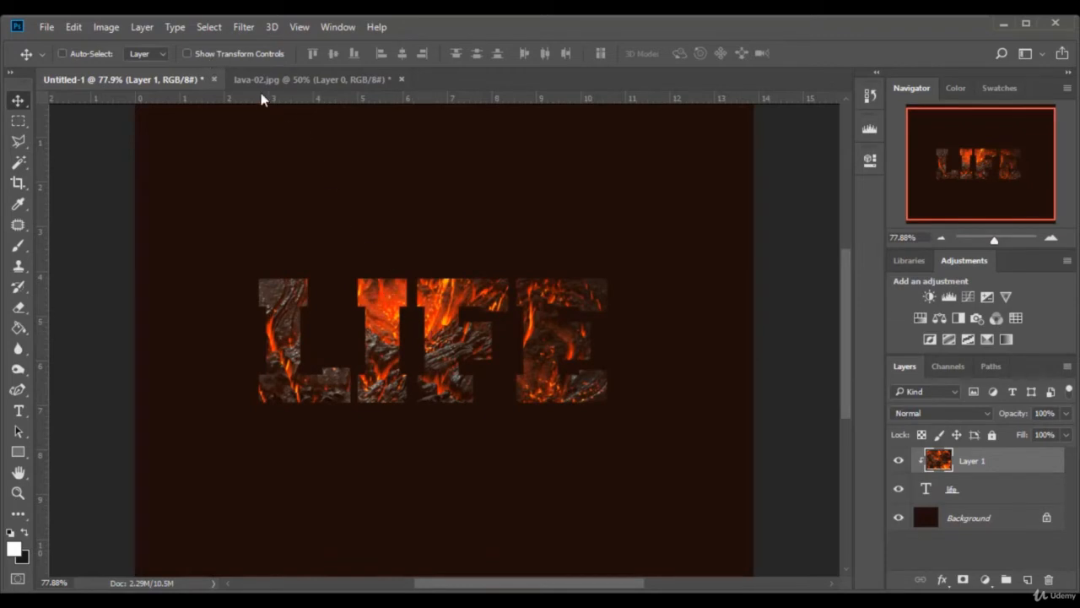
{"action": "left_click", "coordinate": [210, 56]}
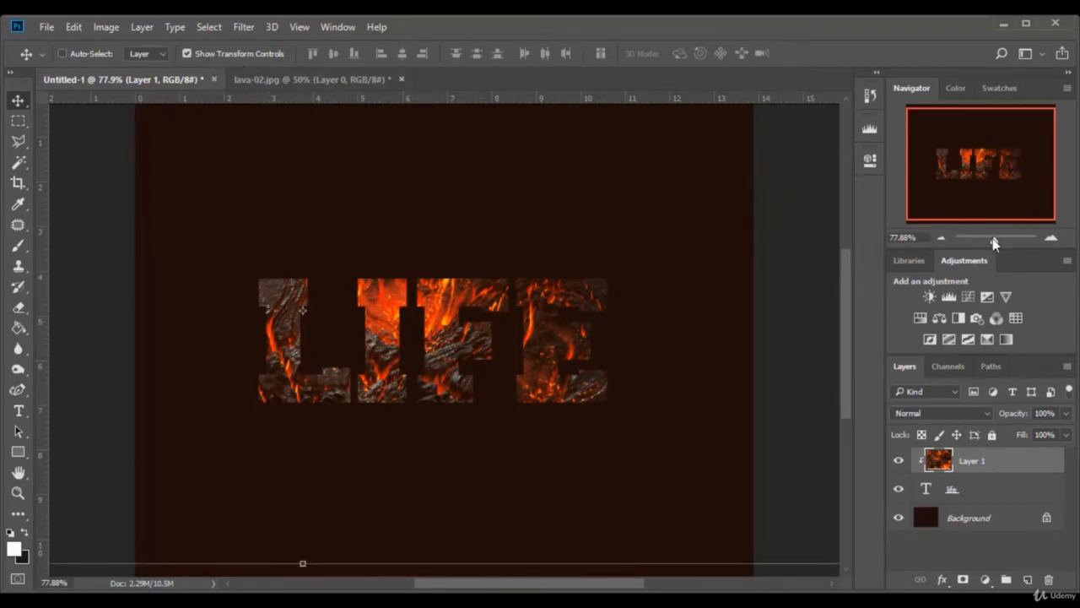
{"action": "mouse_move", "coordinate": [994, 243]}
{"action": "left_mouse_down"}
{"action": "mouse_move", "coordinate": [983, 243]}
{"action": "mouse_move", "coordinate": [996, 243]}
{"action": "left_mouse_up"}
{"action": "left_click_drag", "start_coordinate": [781, 117], "coordinate": [434, 244]}
{"action": "left_click_drag", "start_coordinate": [359, 321], "coordinate": [622, 300]}
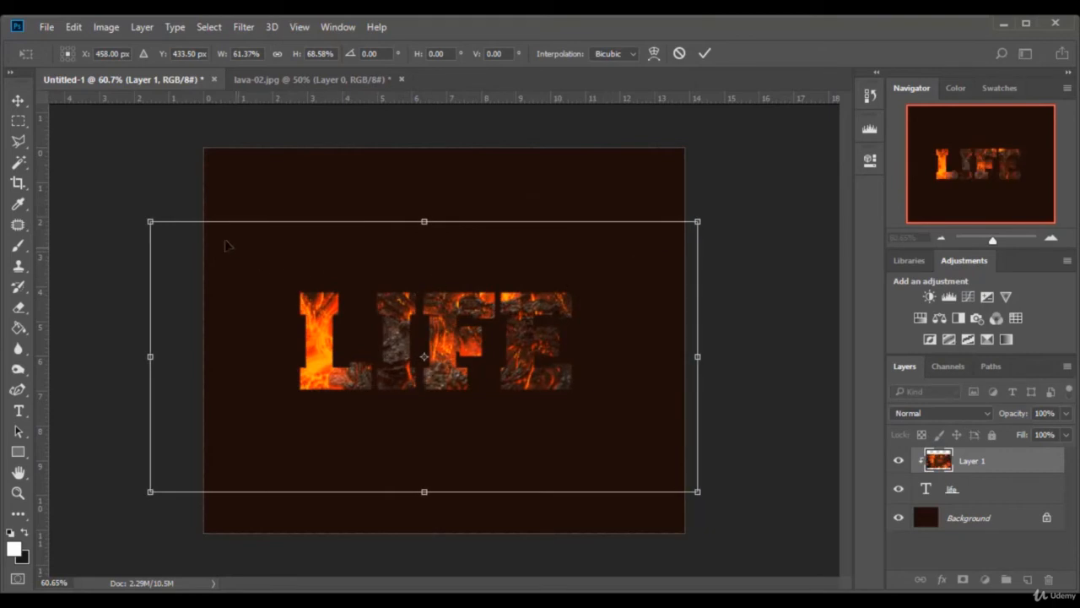
{"action": "left_click_drag", "start_coordinate": [147, 217], "coordinate": [254, 286]}
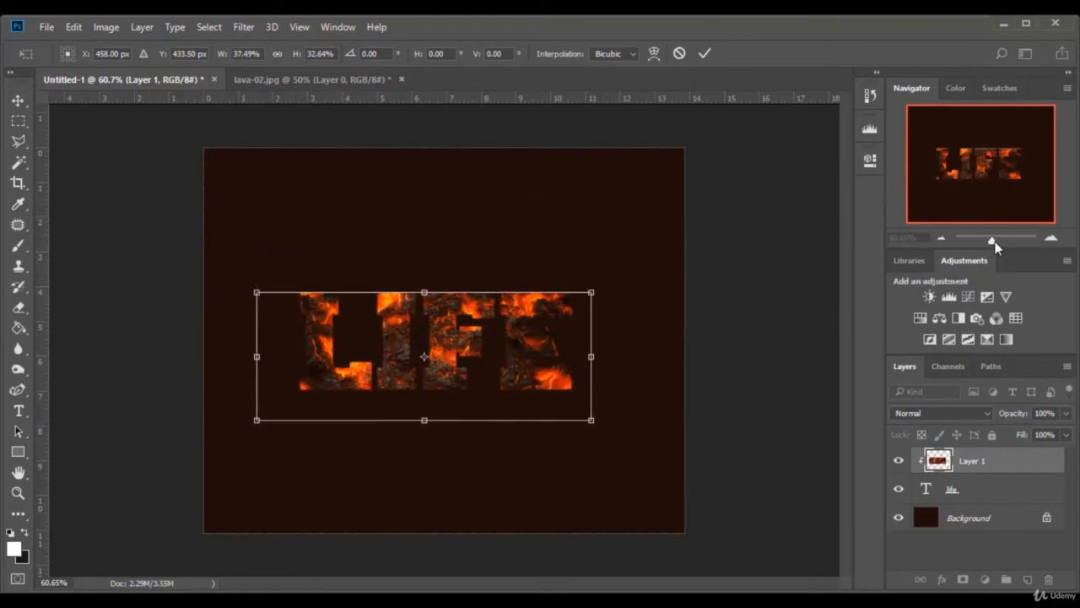
{"action": "left_click_drag", "start_coordinate": [992, 241], "coordinate": [998, 242]}
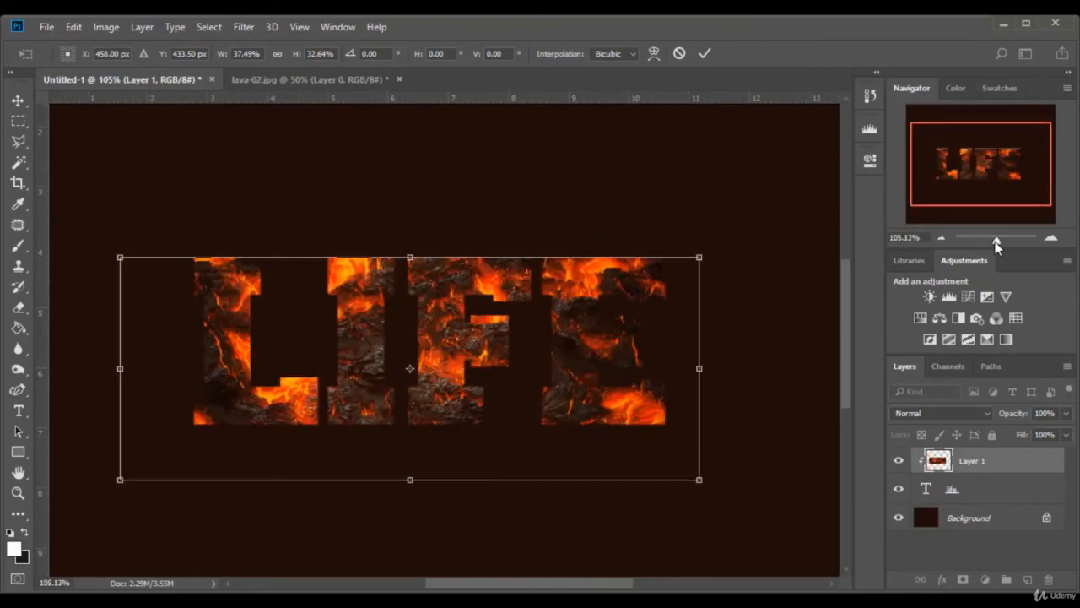
{"action": "left_click_drag", "start_coordinate": [360, 303], "coordinate": [340, 287]}
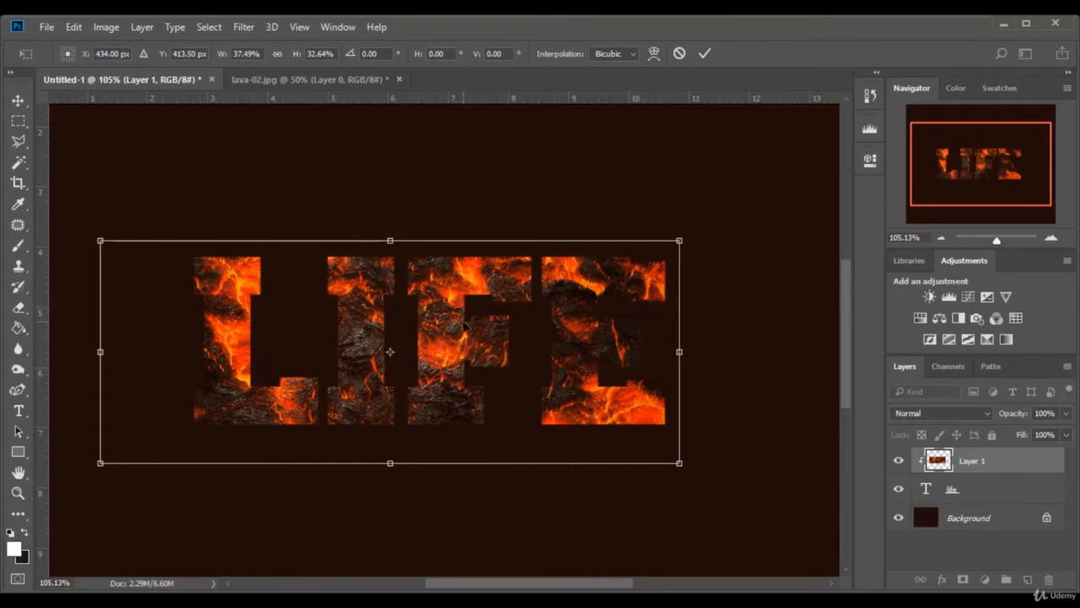
{"action": "left_click", "coordinate": [705, 53]}
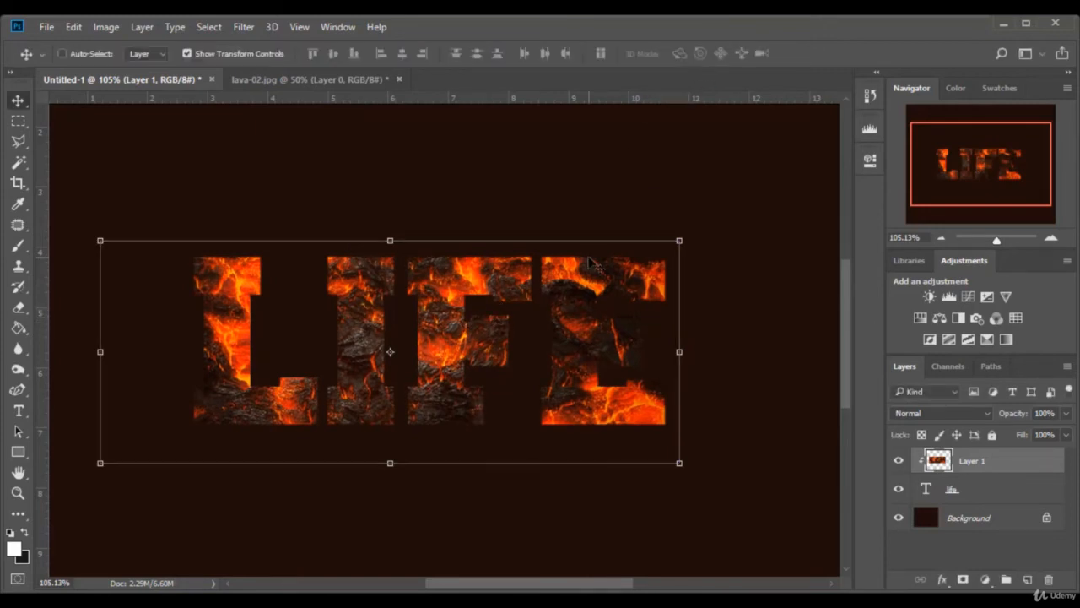
{"action": "scroll", "coordinate": [553, 287], "scroll_direction": "down", "scroll_amount": 1}
{"action": "left_click", "coordinate": [241, 54]}
{"action": "key", "text": "ctrl+1"}
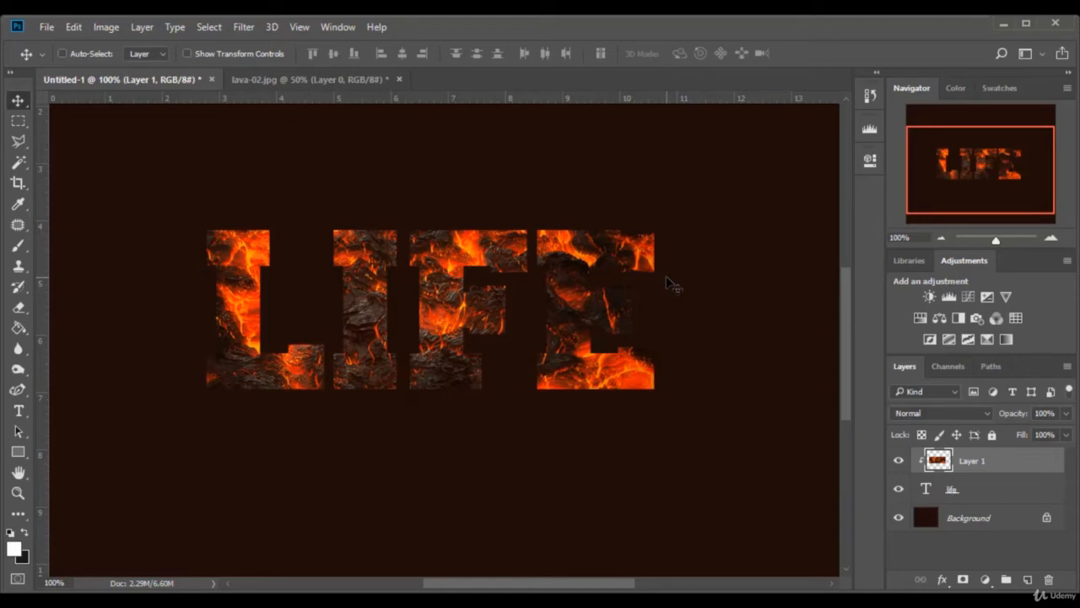
- Open the blending options of the life text layer and enable a Drop Shadow
{"action": "left_click", "coordinate": [972, 492]}
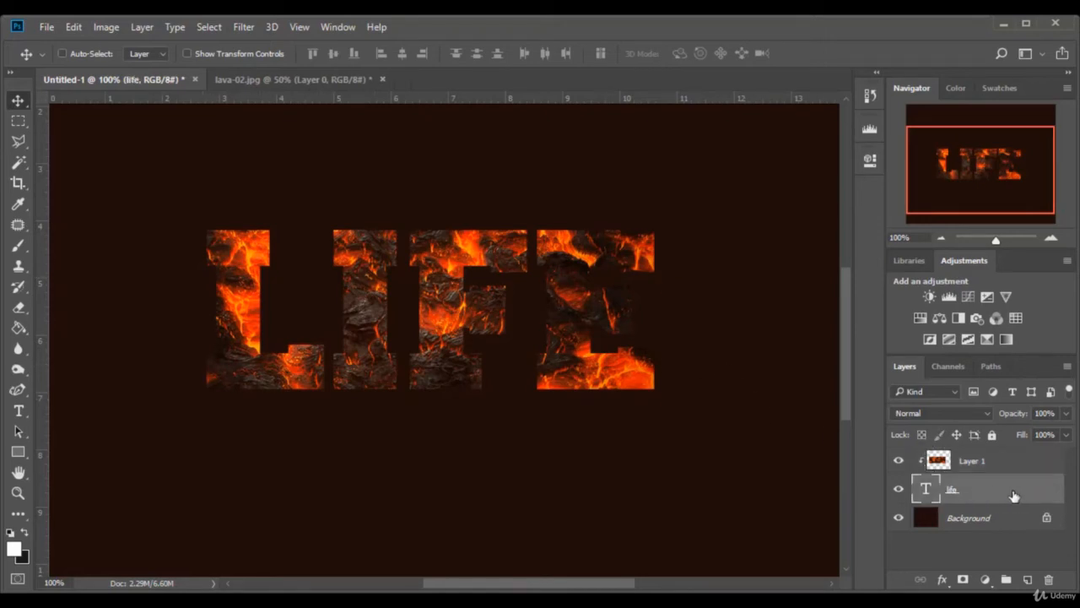
{"action": "right_click", "coordinate": [992, 498]}
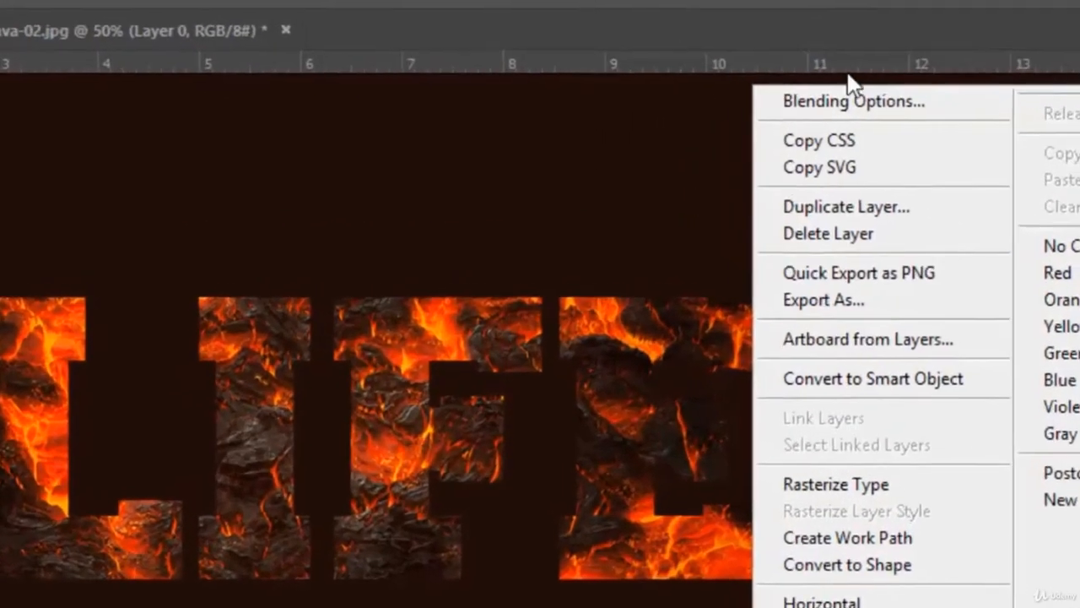
{"action": "left_click", "coordinate": [859, 99]}
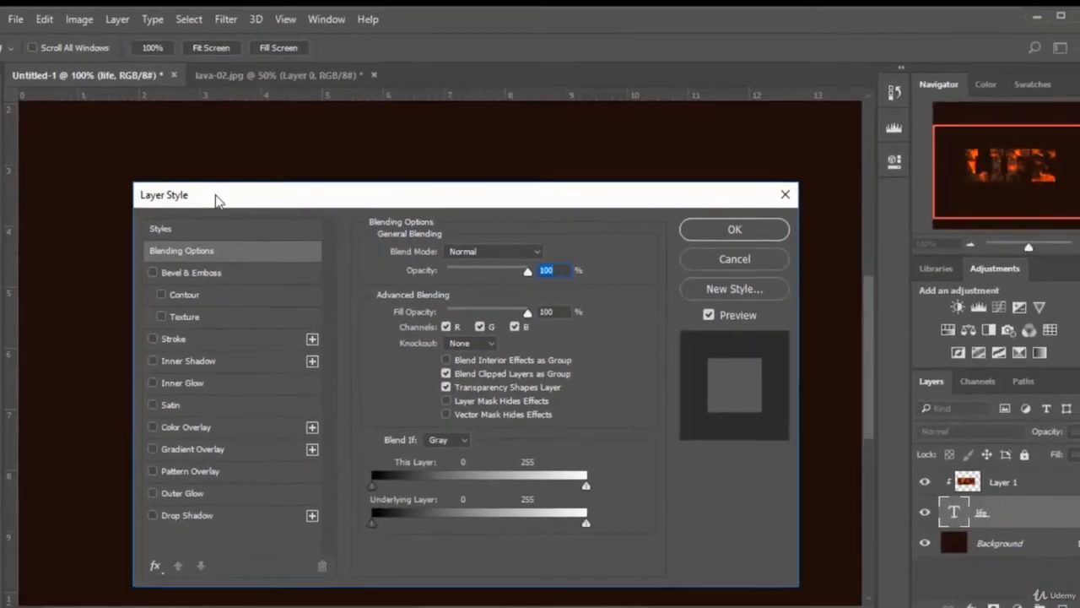
{"action": "left_click_drag", "start_coordinate": [215, 200], "coordinate": [721, 136]}
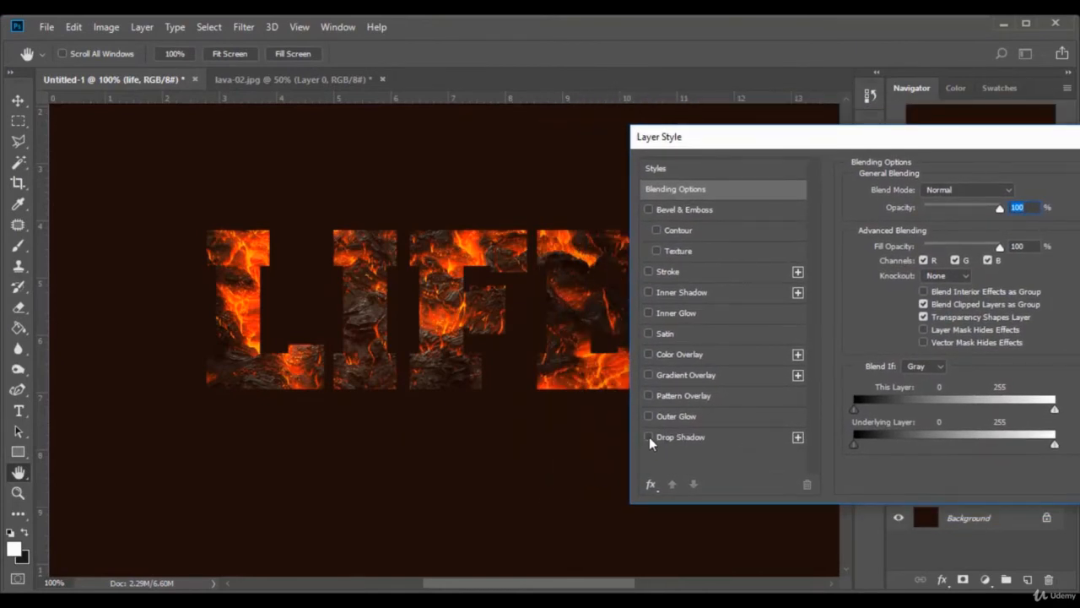
{"action": "left_click_drag", "start_coordinate": [561, 588], "coordinate": [595, 588]}
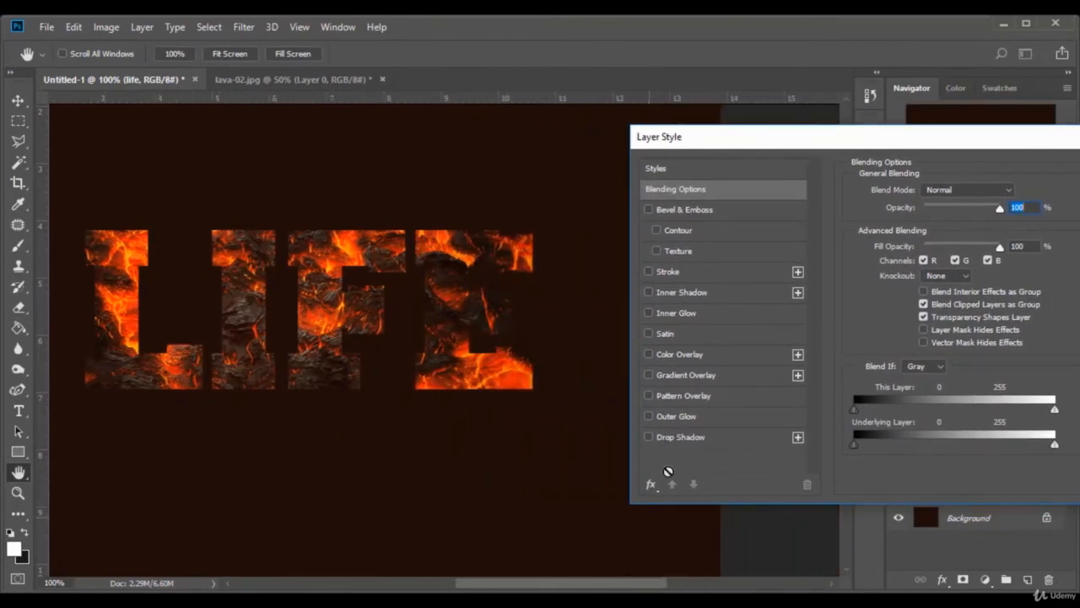
{"action": "left_click", "coordinate": [648, 437]}
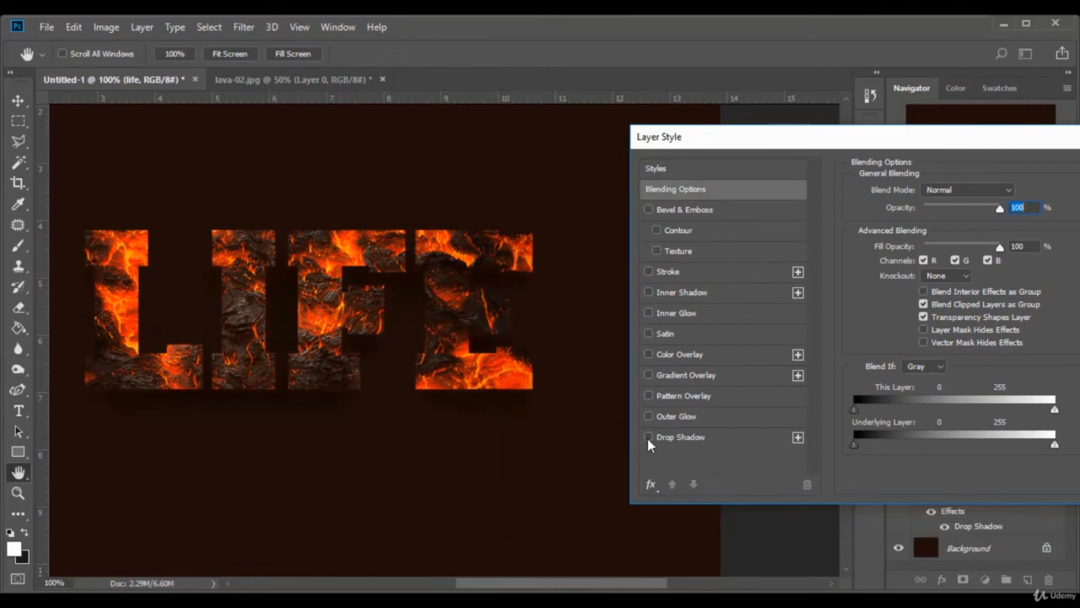
{"action": "left_click", "coordinate": [648, 438]}
{"action": "left_click_drag", "start_coordinate": [518, 584], "coordinate": [497, 586]}
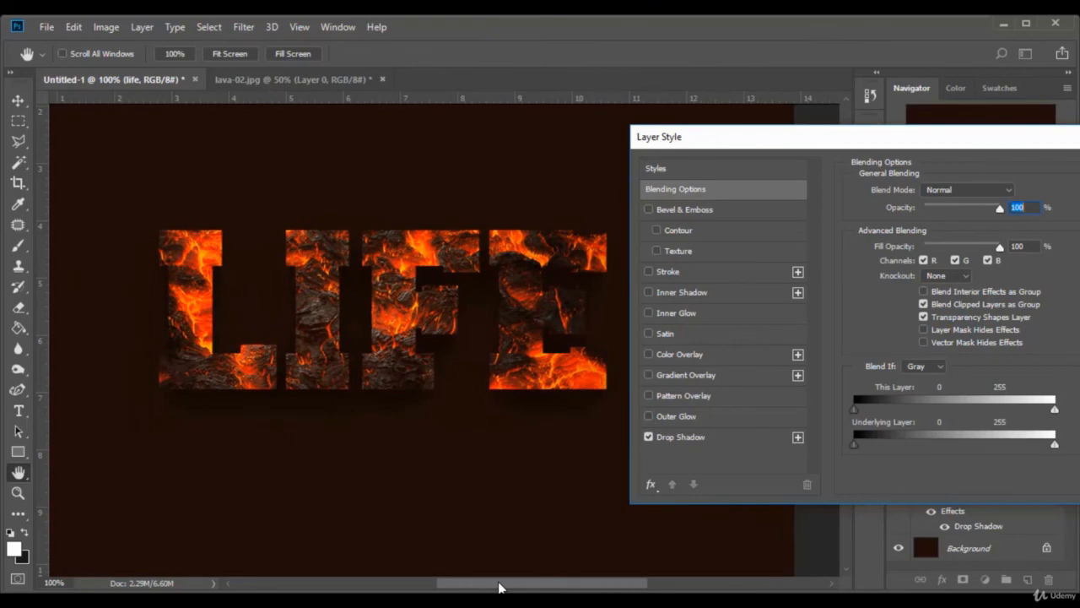
- Apply the text's drop shadow with Multiply, 46% opacity, 90° angle, 24 px distance, 6% spread and 59 px size
{"action": "left_click", "coordinate": [683, 440]}
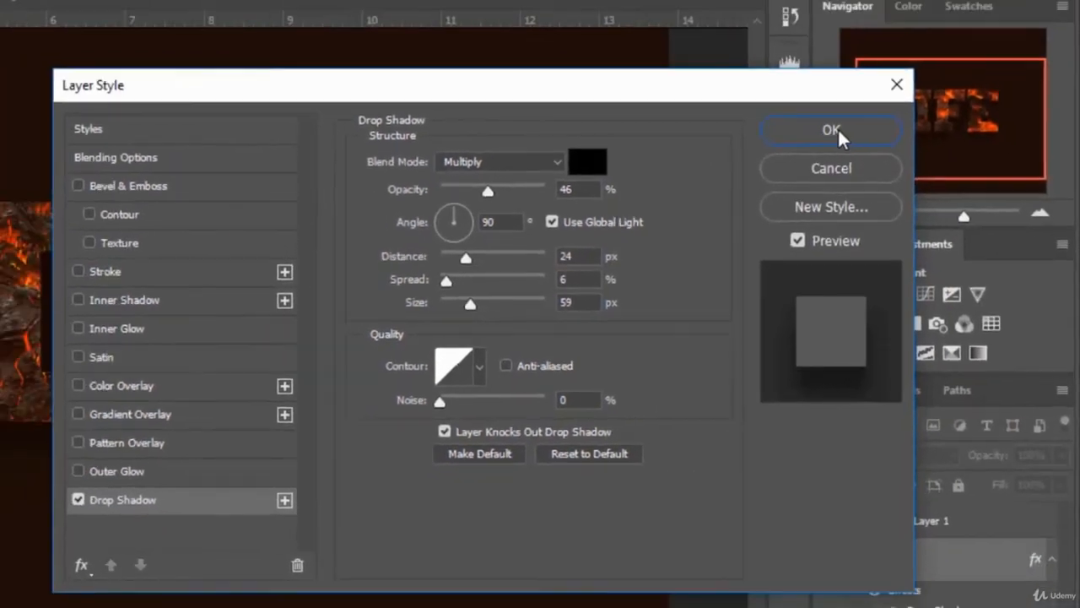
{"action": "left_click", "coordinate": [836, 130]}
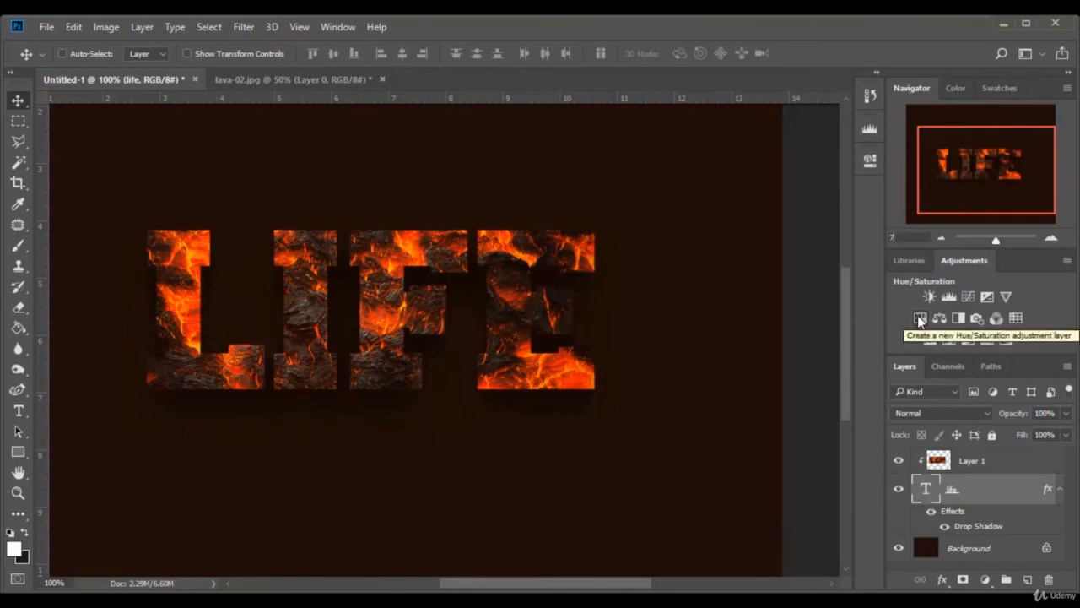
{"action": "key", "text": "ctrl+minus"}
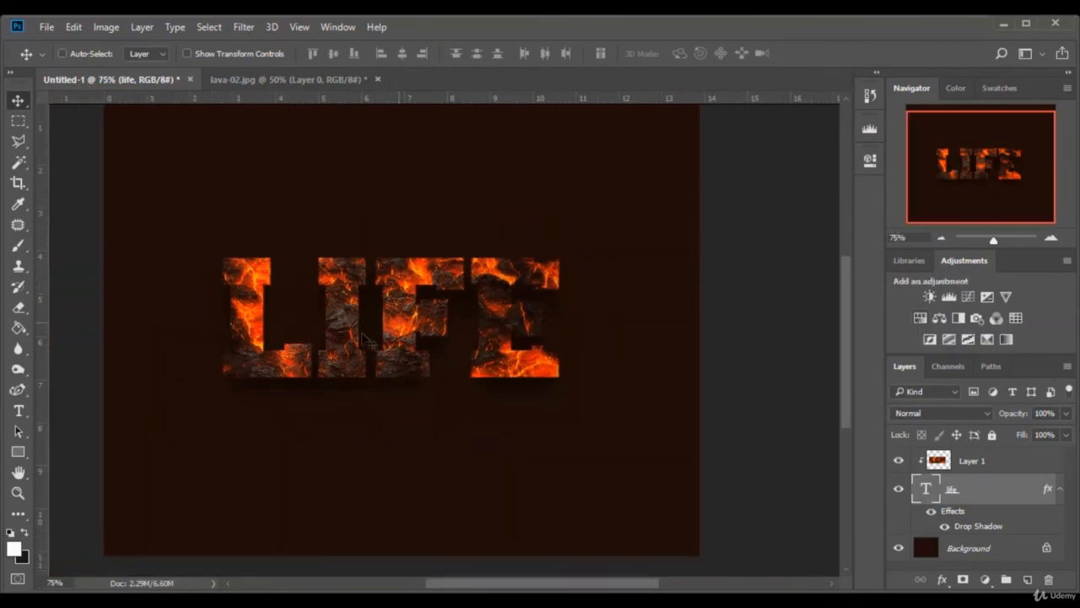
{"action": "scroll", "coordinate": [370, 341], "scroll_direction": "up", "scroll_amount": 1}
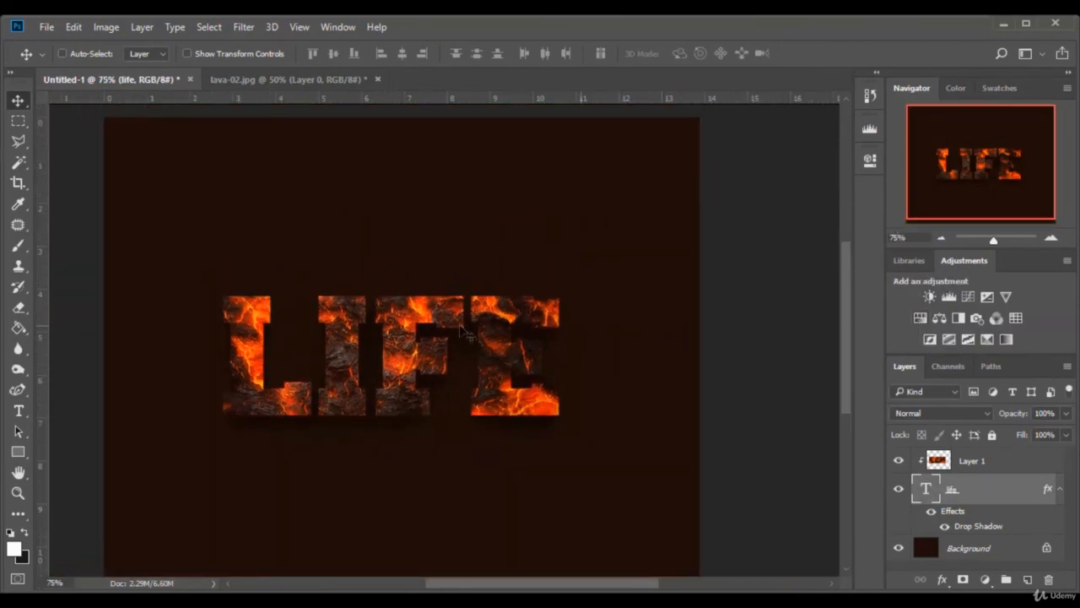
{"action": "key", "text": "ctrl+plus"}
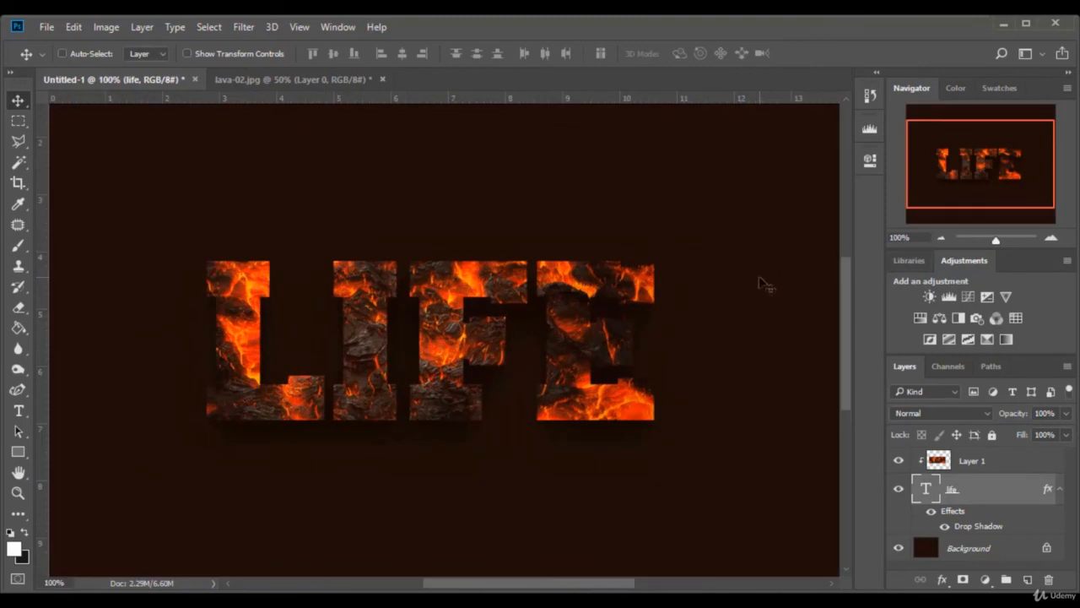